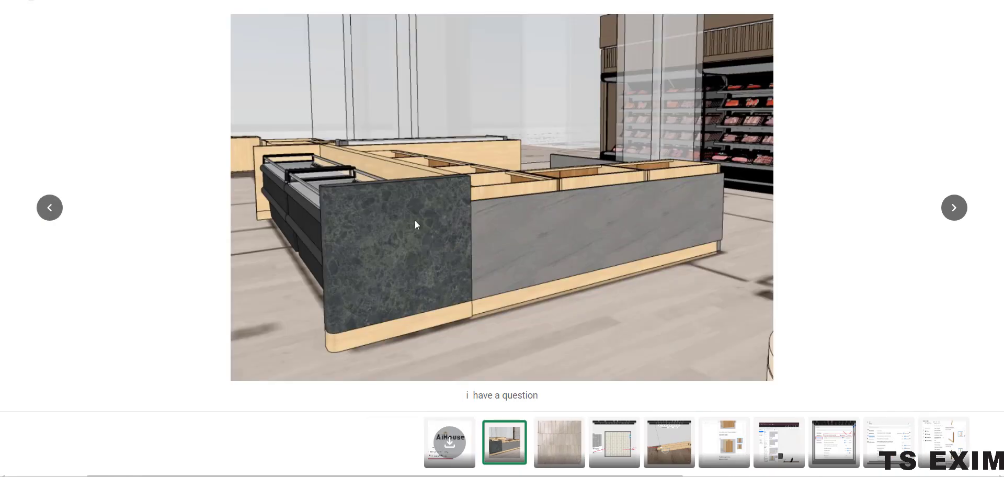
Step: Bring up the tile reference picture, and in the kitchen design search the product library for "super"
left_click(954, 209)
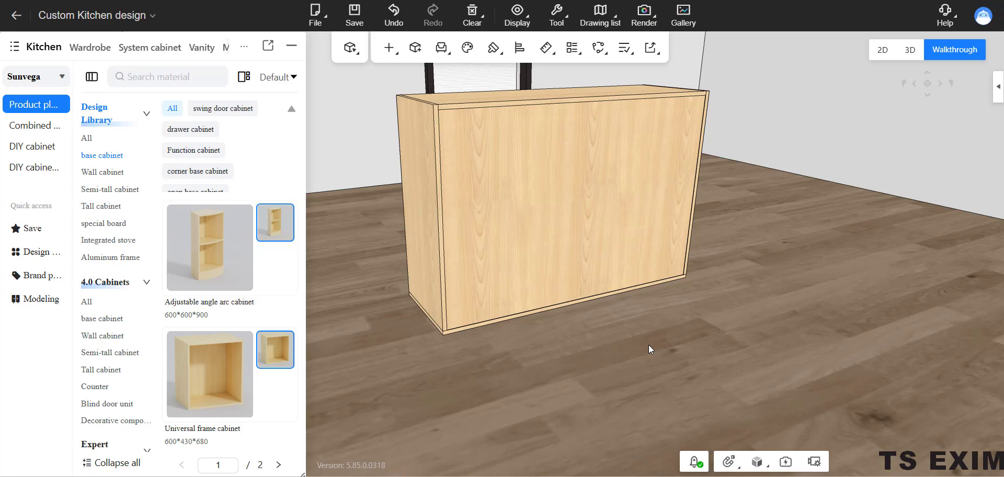
left_click(170, 79)
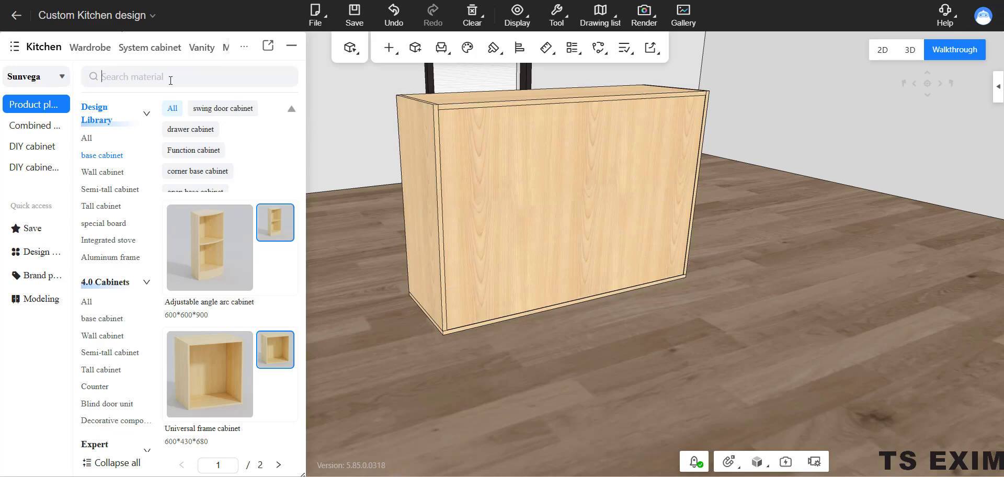
left_click(171, 79)
type("super")
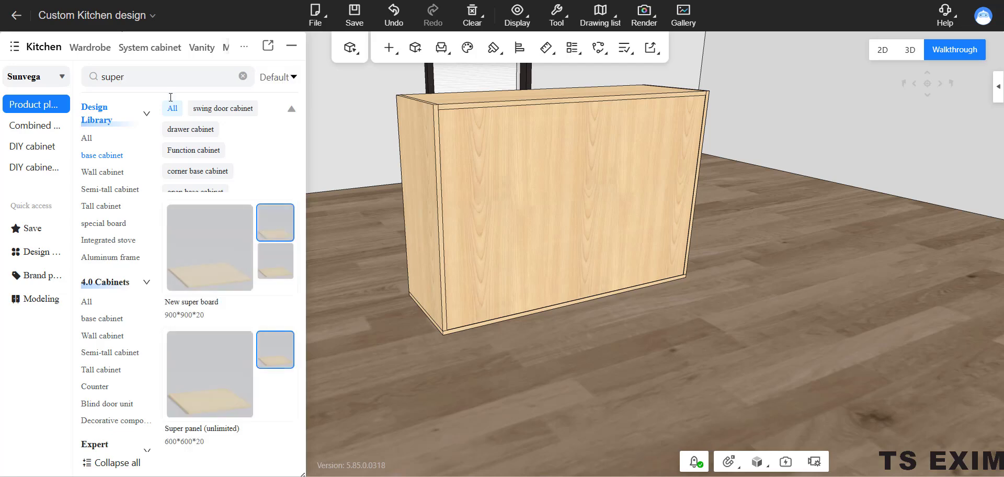
Step: Place a New super board on the floor in front of the wooden cabinet
mouse_move(490, 337)
left_mouse_down()
mouse_move(490, 357)
mouse_move(506, 366)
mouse_move(503, 349)
left_mouse_up()
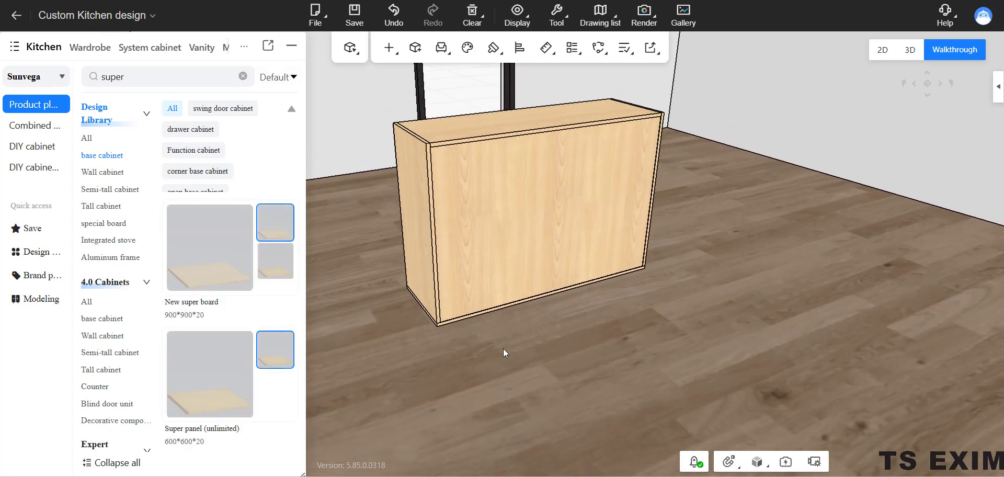
left_click(202, 284)
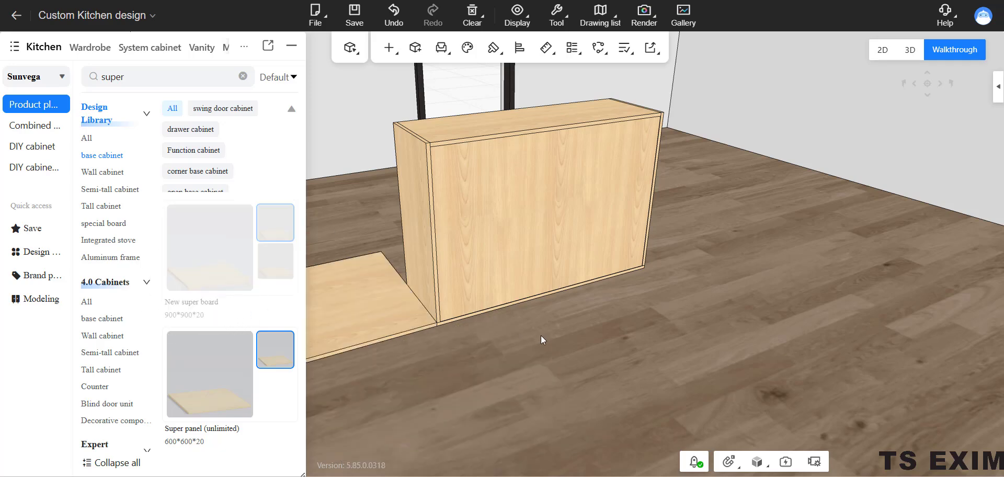
left_click(569, 369)
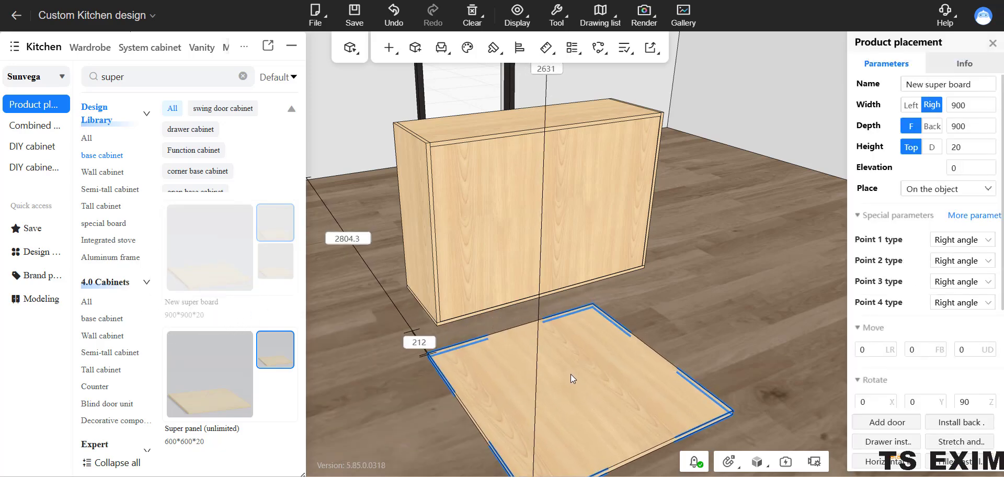
left_click_drag(720, 289, 674, 289)
left_click_drag(514, 273, 535, 289)
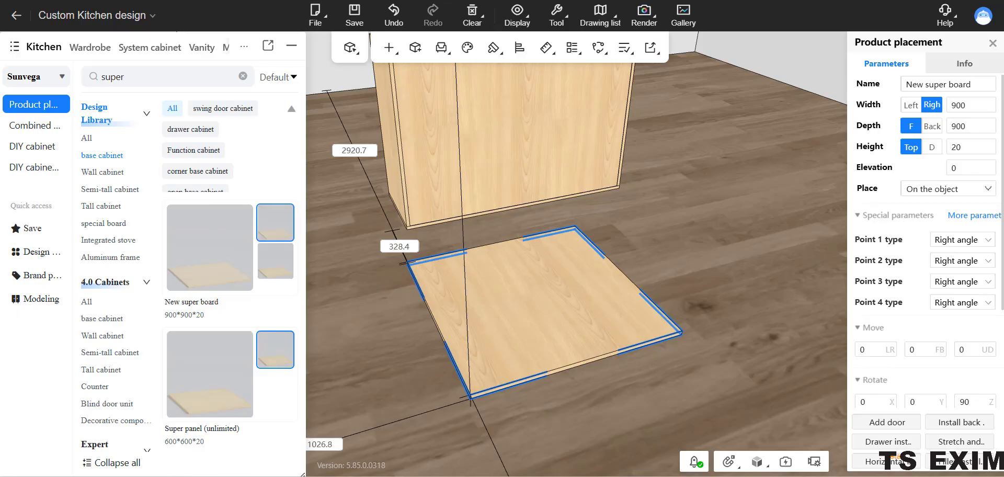
Step: Set the new board's width to 300, extending it to the right
left_click(601, 320)
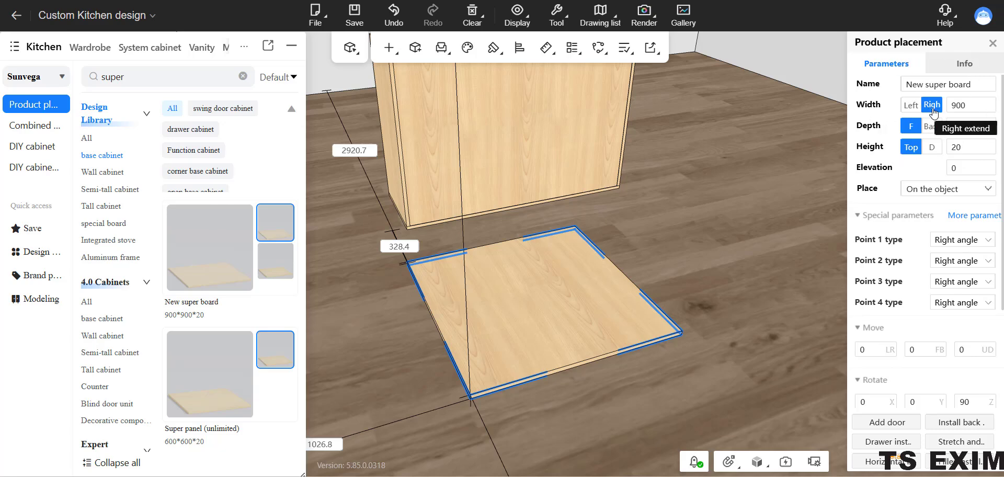
left_click(955, 105)
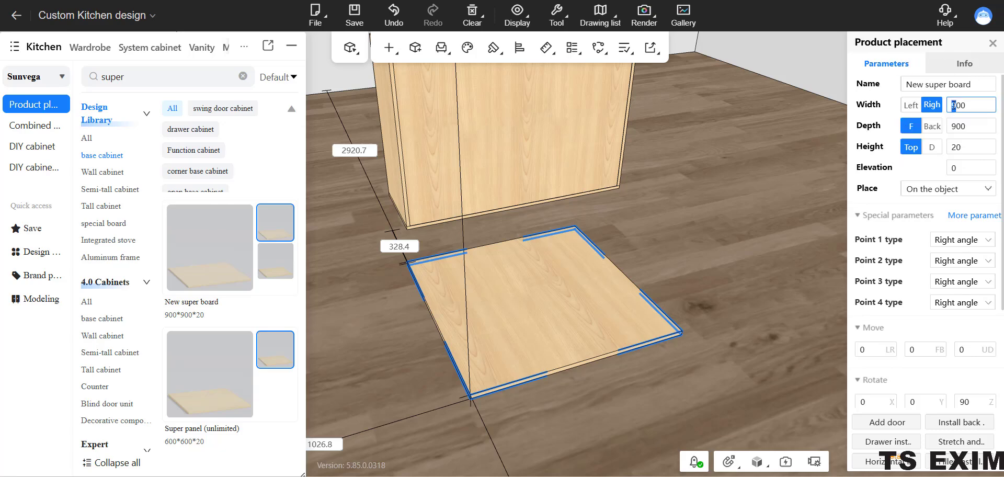
left_click_drag(952, 105, 954, 106)
type("3")
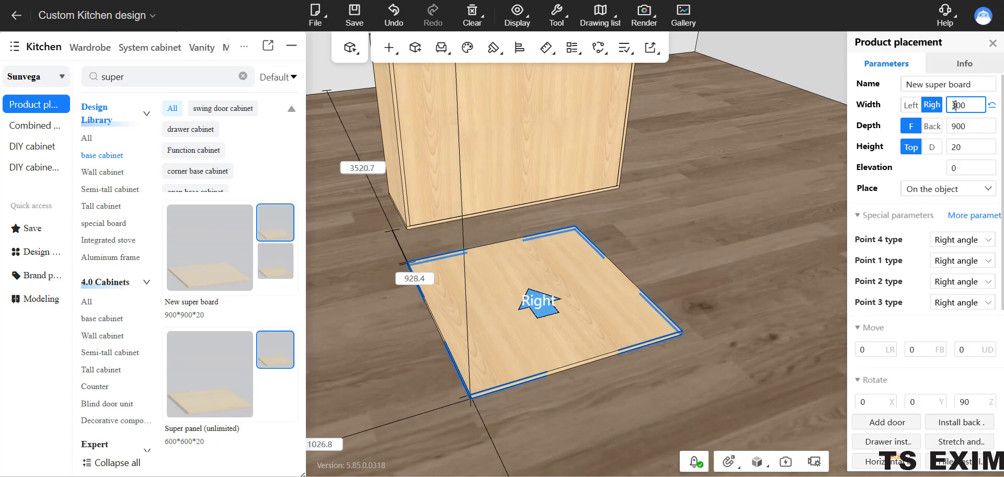
left_click(922, 81)
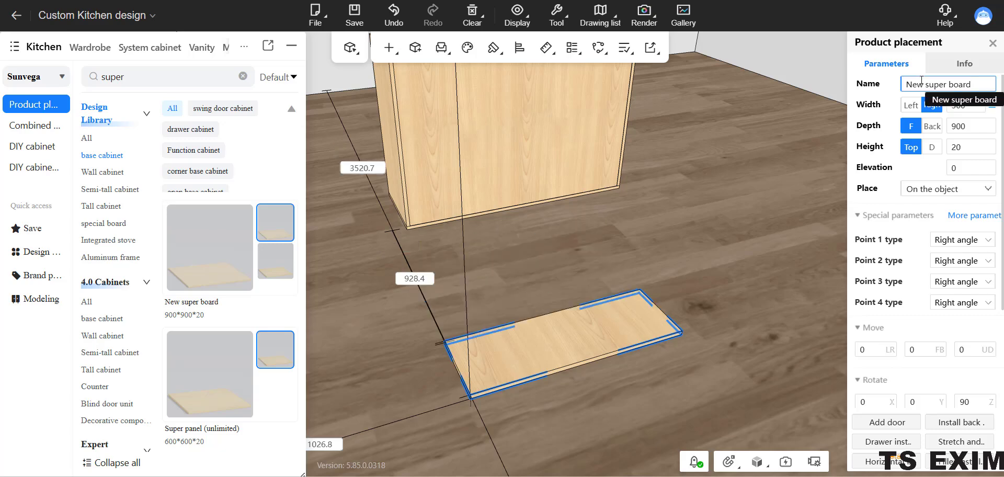
left_click(647, 163)
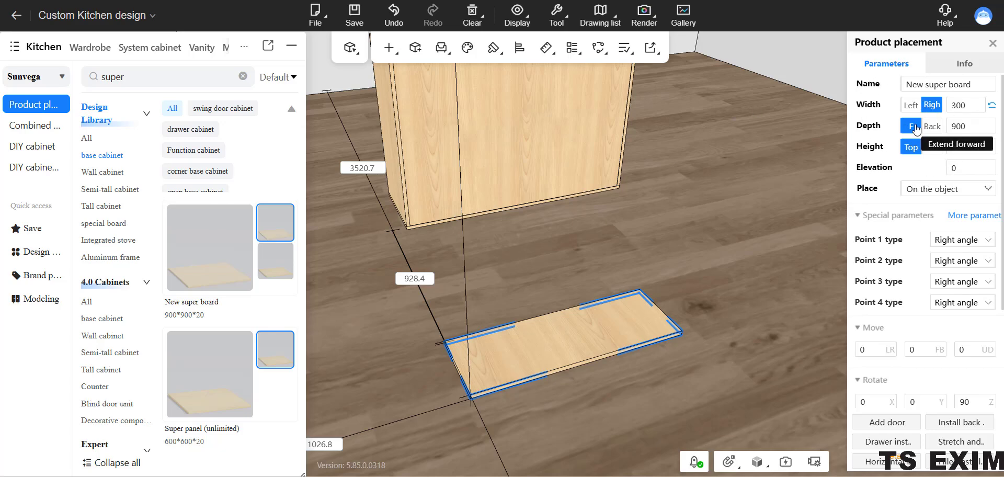
Step: Set the board's depth to 100, extending it forward
left_click(954, 126)
key("BackSpace")
type("3")
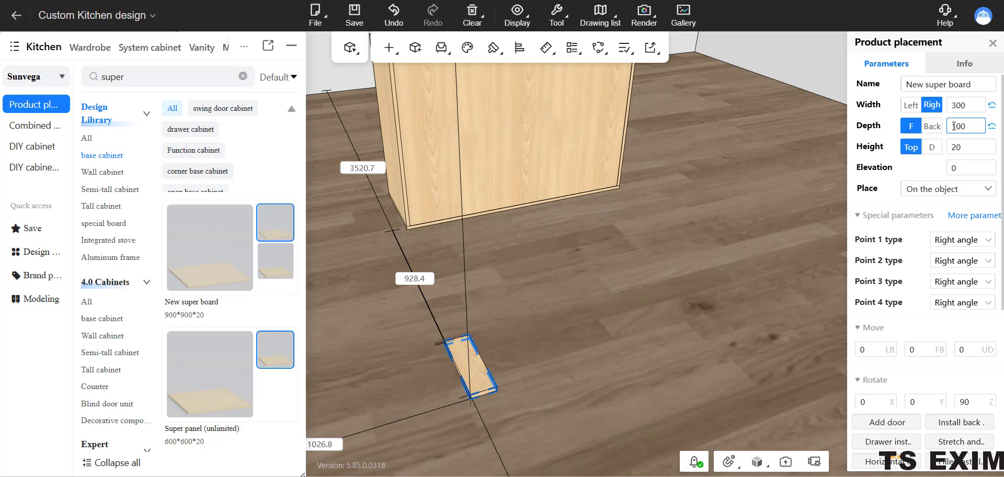
left_click_drag(702, 242, 632, 275)
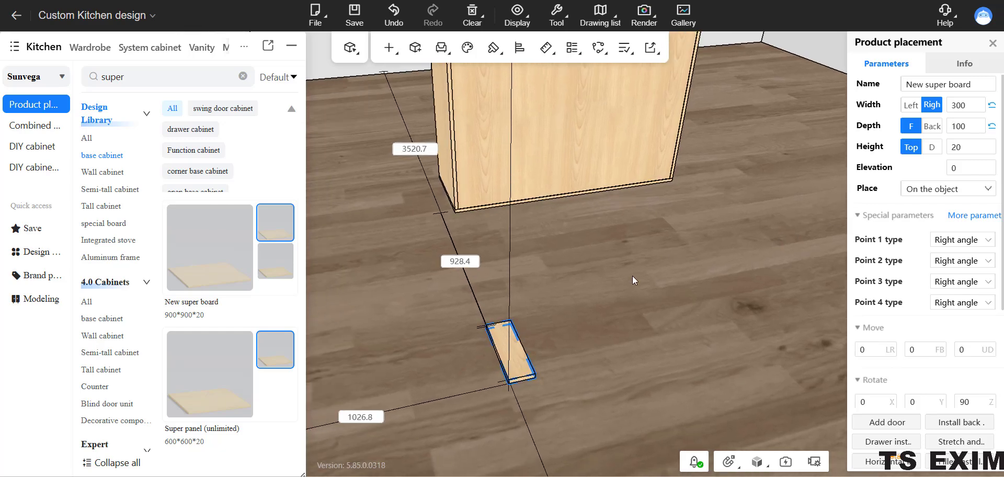
left_click_drag(751, 261, 506, 245)
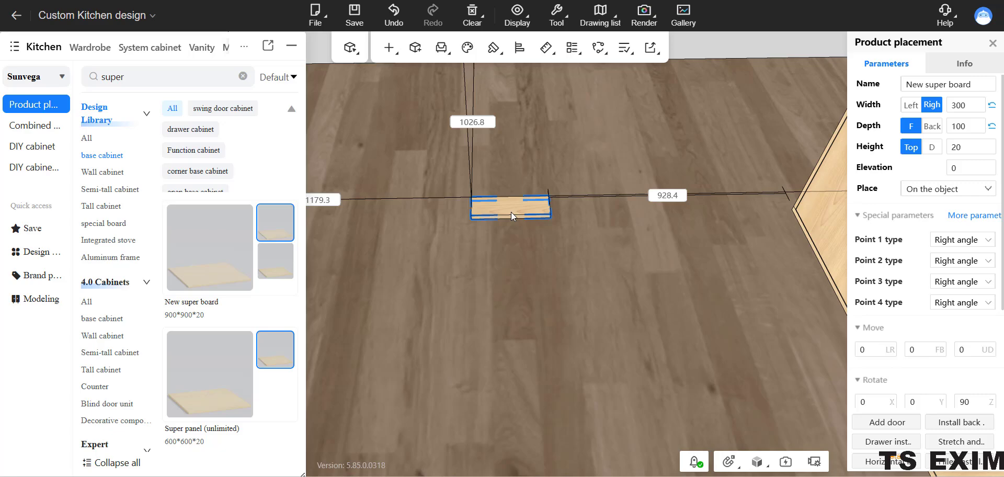
Step: Reselect the small board and compare its proportions with the staggered tiles in the reference picture
left_click(574, 298)
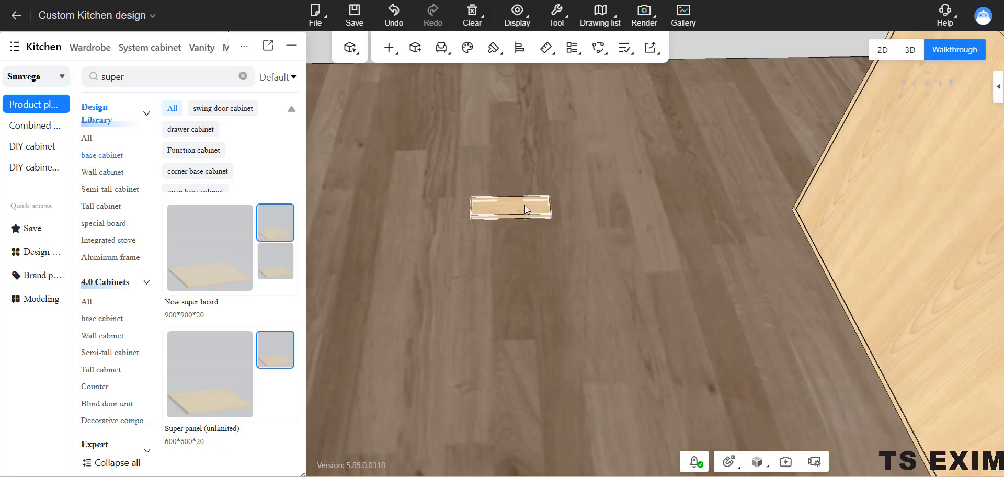
left_click_drag(535, 264, 580, 275)
left_click(581, 275)
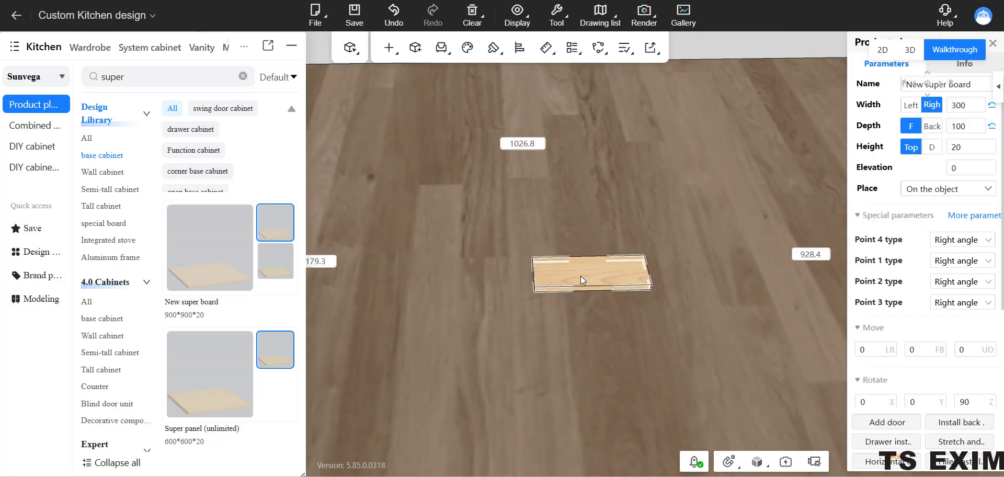
left_click(961, 147)
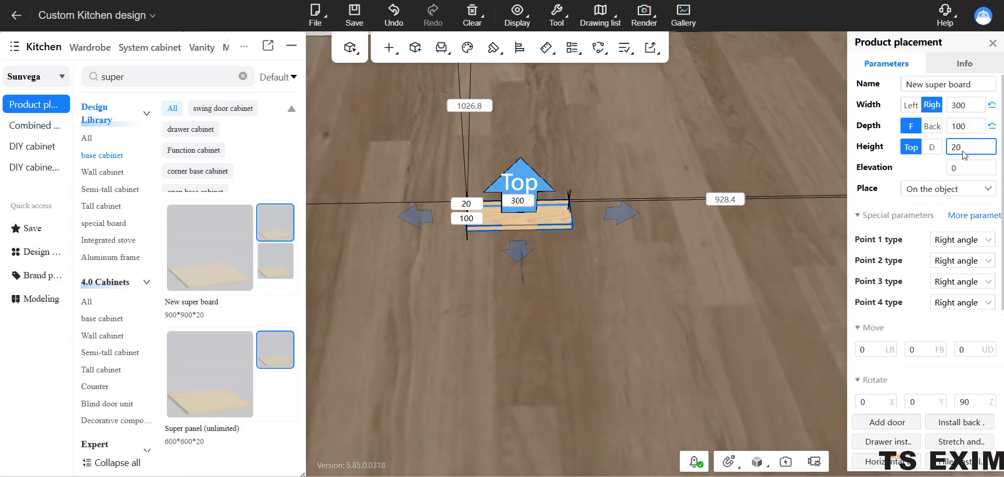
left_click(722, 308)
left_click(542, 219)
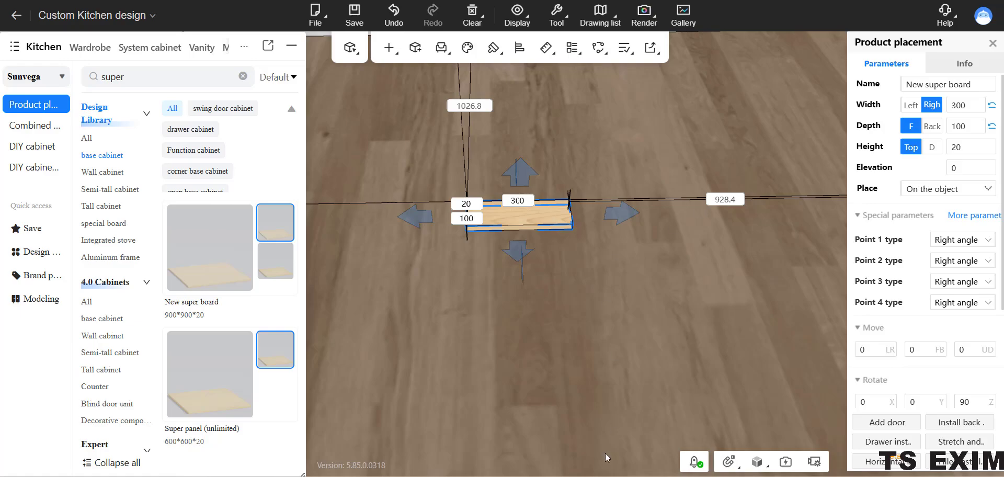
left_click(575, 476)
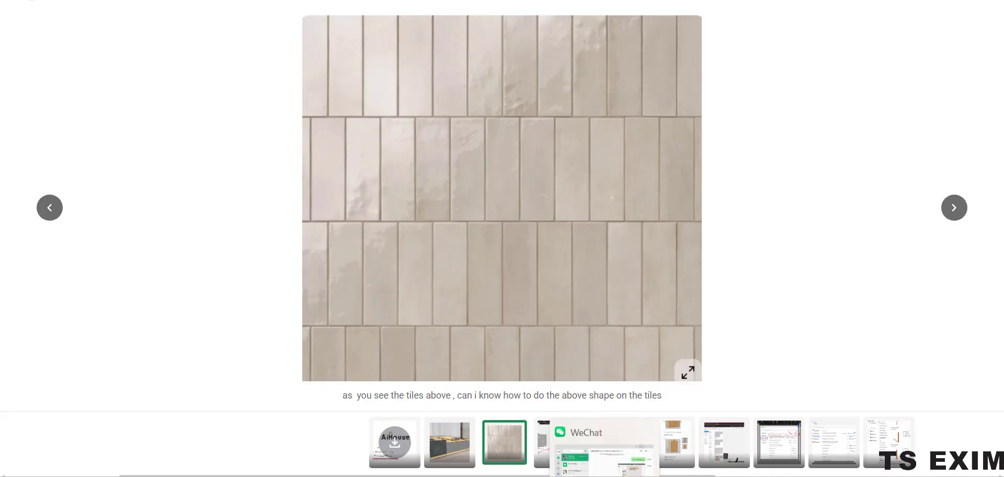
left_click(575, 476)
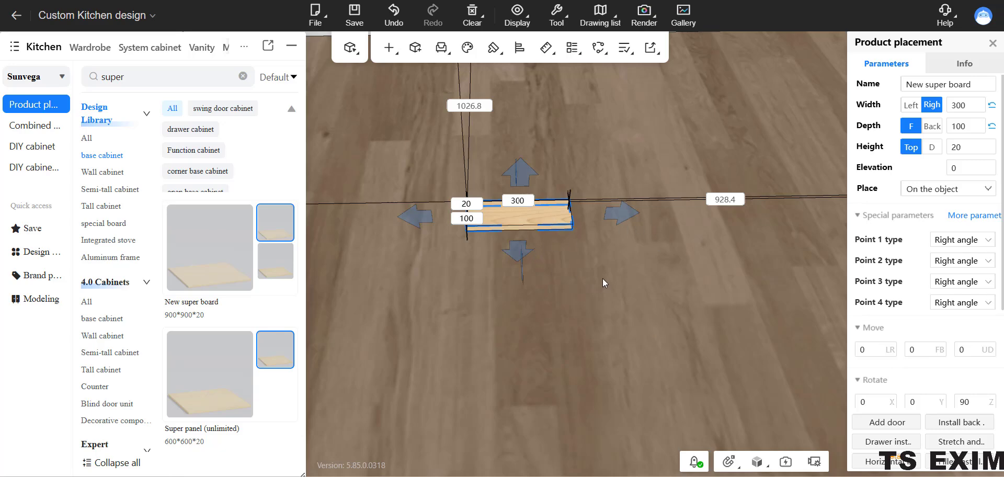
right_click_drag(603, 279, 553, 251)
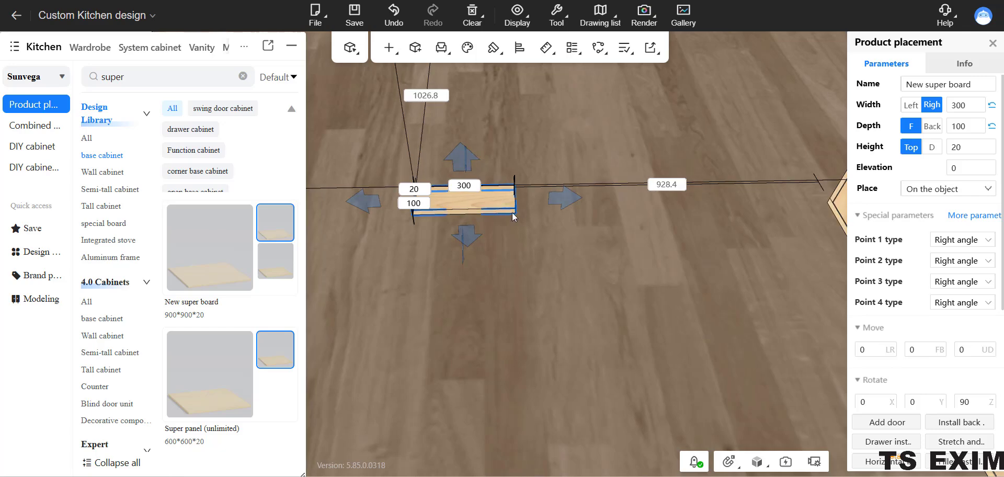
key("ctrl+c")
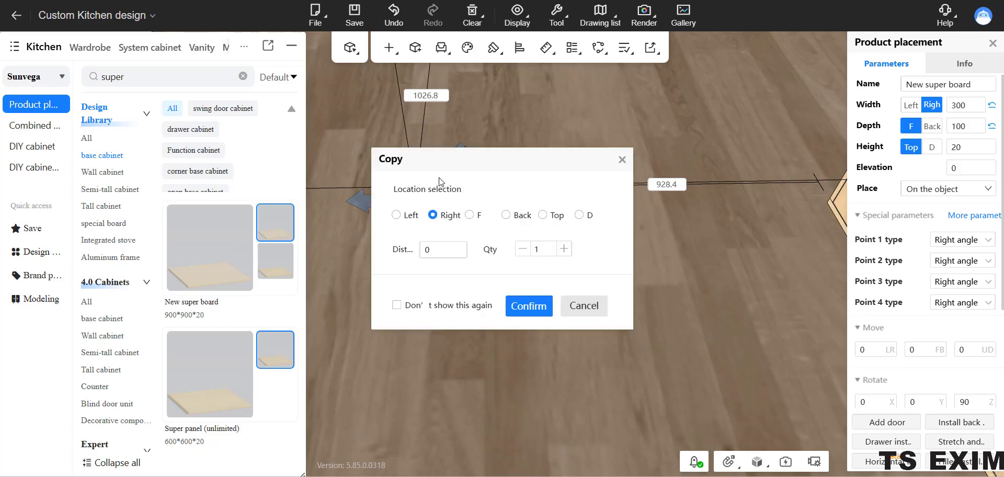
left_click(622, 160)
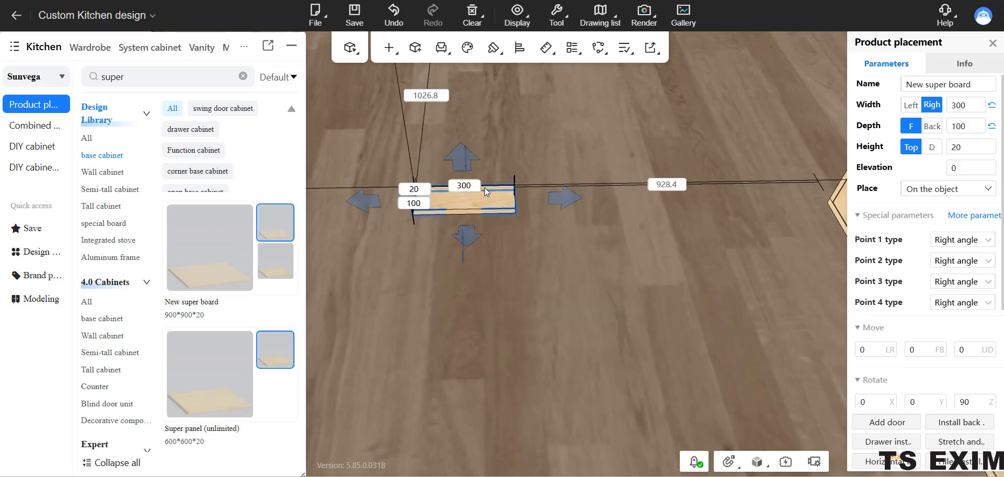
left_click(932, 126)
left_click(956, 126)
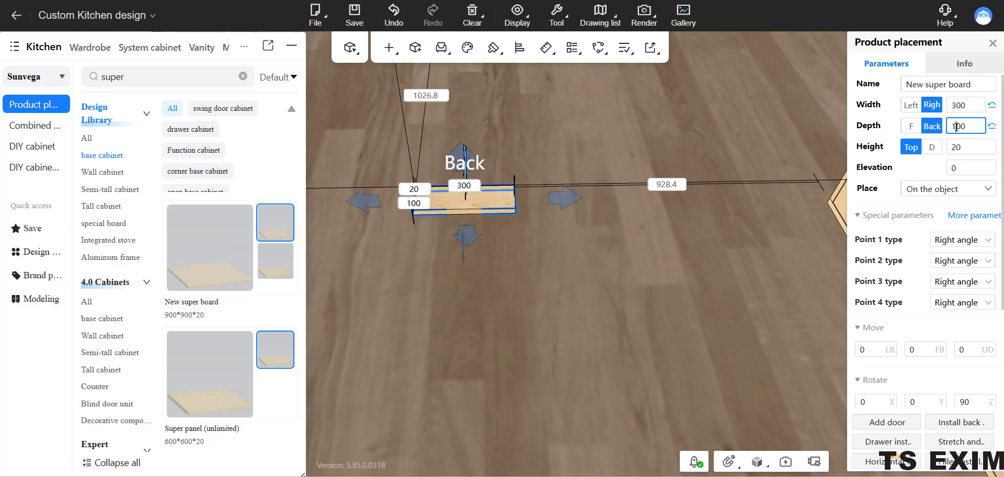
right_click_drag(553, 259, 566, 263)
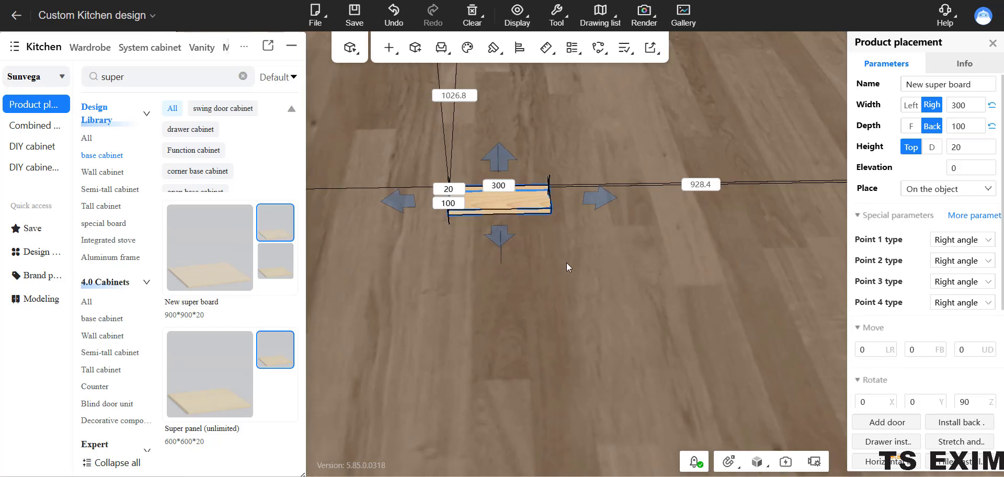
left_click(906, 128)
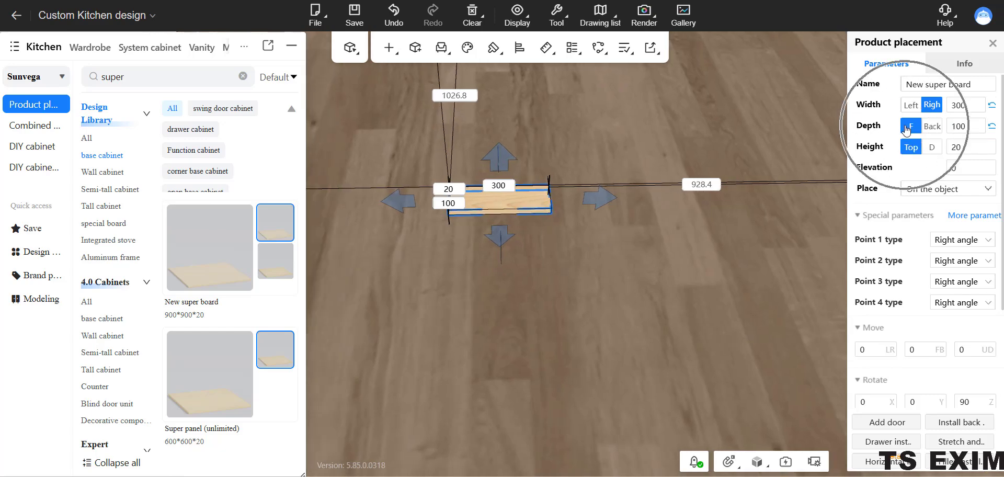
left_click(972, 126)
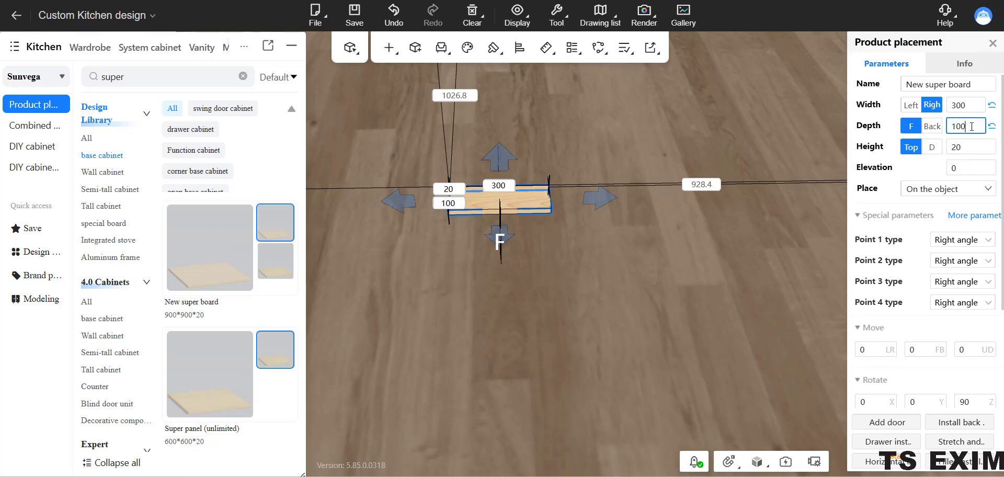
Step: Switch the extension direction of the board's width to Left
left_click(911, 104)
left_click(955, 105)
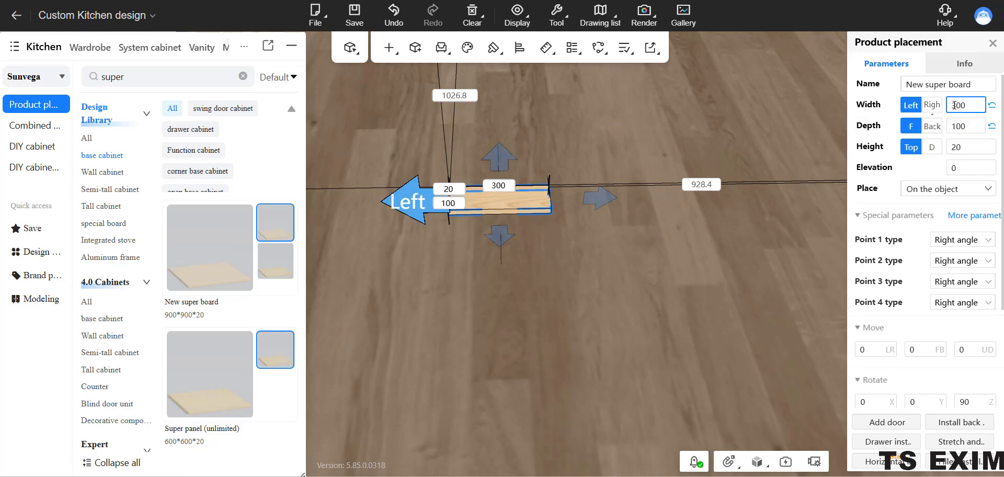
left_click(563, 265)
left_click(523, 202)
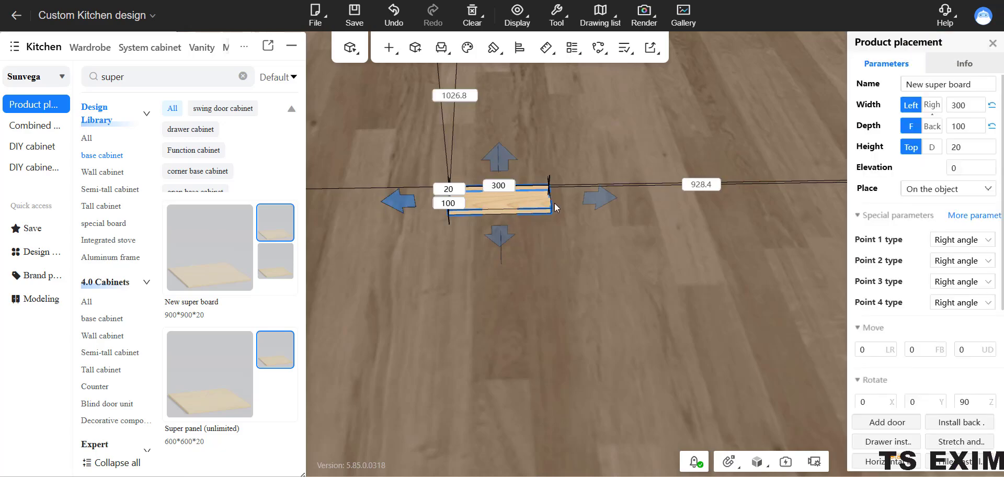
Step: Copy the board to the left with distance 0 and quantity 4 to form a continuous row
key("ctrl+c")
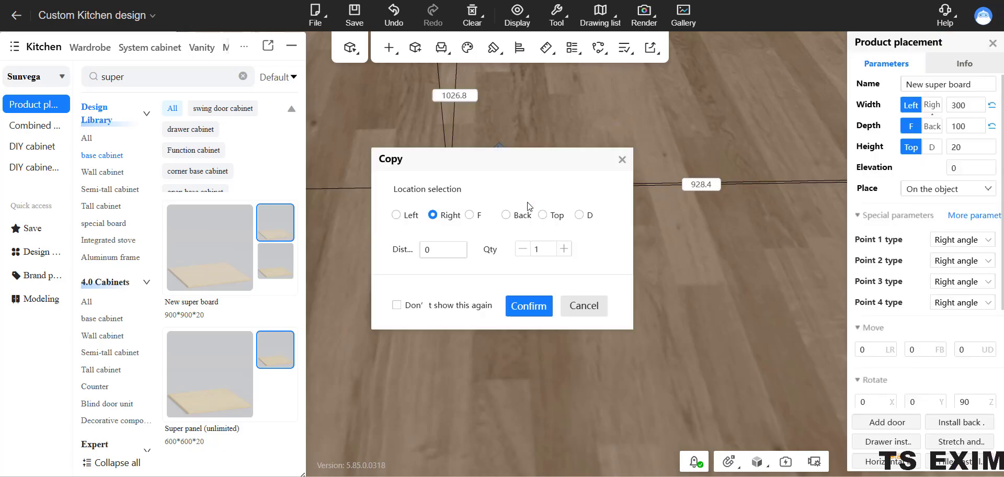
left_click(400, 216)
left_click(450, 252)
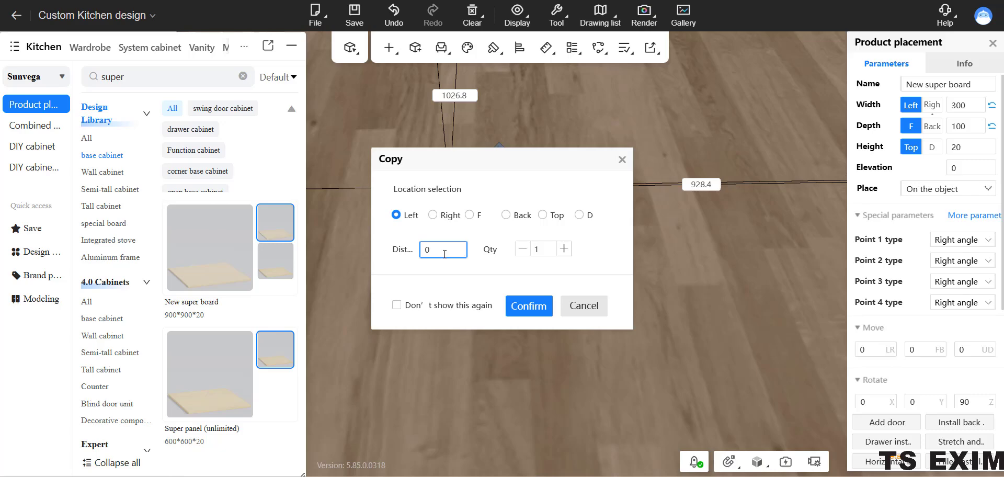
left_click(522, 250)
left_click_drag(549, 249, 524, 252)
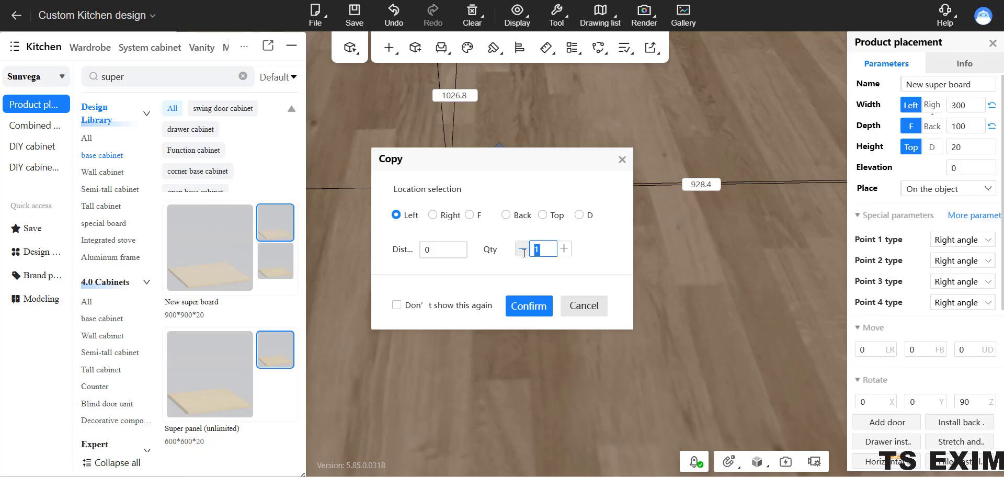
type("4")
left_click(529, 307)
right_click_drag(609, 303, 564, 337)
left_click(573, 381)
right_click_drag(573, 382, 554, 376)
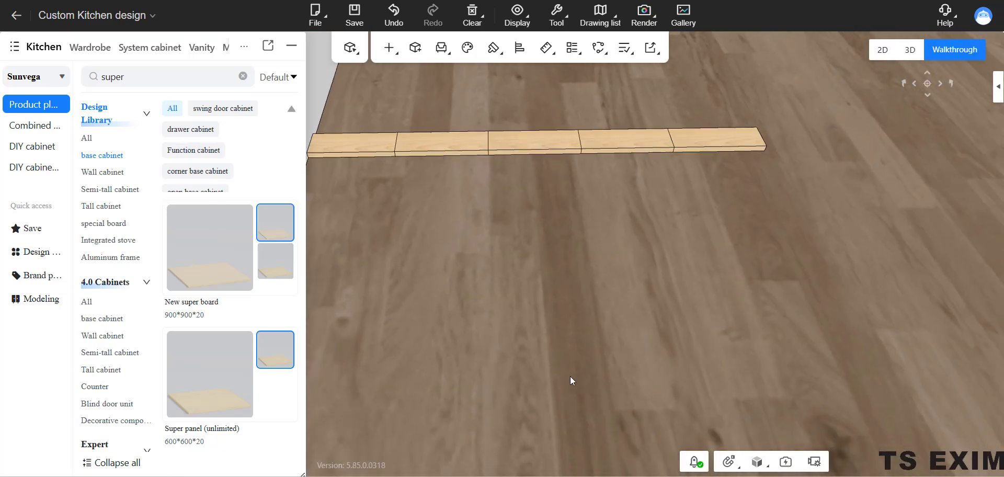
scroll(594, 370, "down", 3)
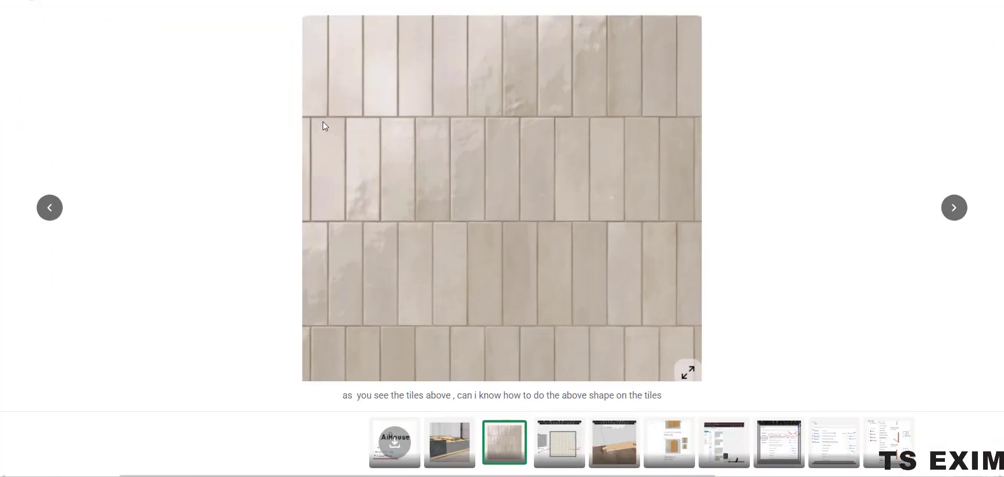
Step: Switch from the WhatsApp reference picture back to the kitchen design and reselect the board at the row's free end
left_click(574, 475)
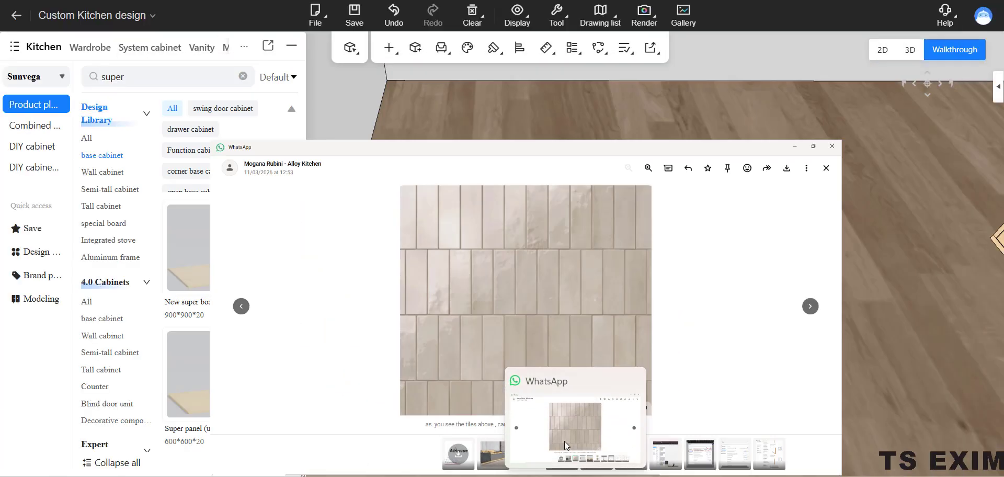
left_click(720, 230)
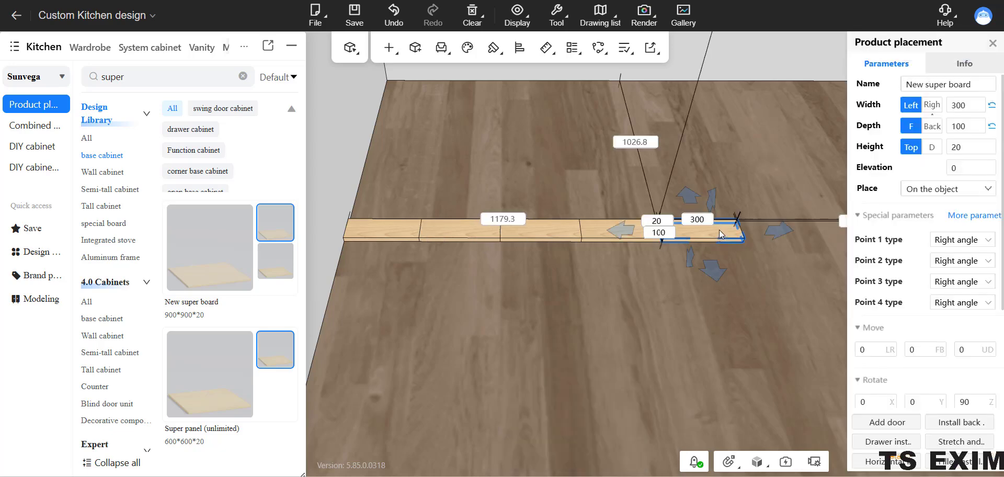
left_click(719, 230)
Step: Try to copy the row's end board downward (D) with distance 0 and quantity 1
key("ctrl+c")
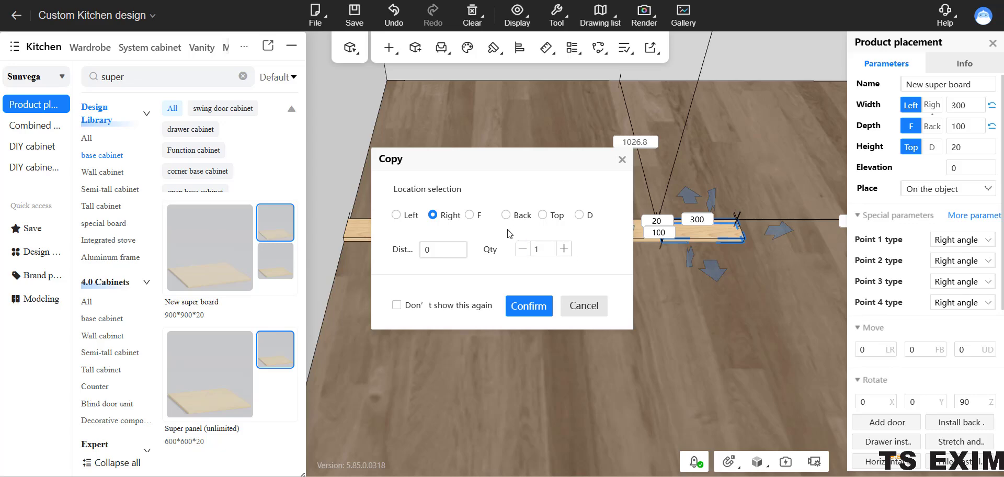
left_click(579, 215)
left_click(530, 307)
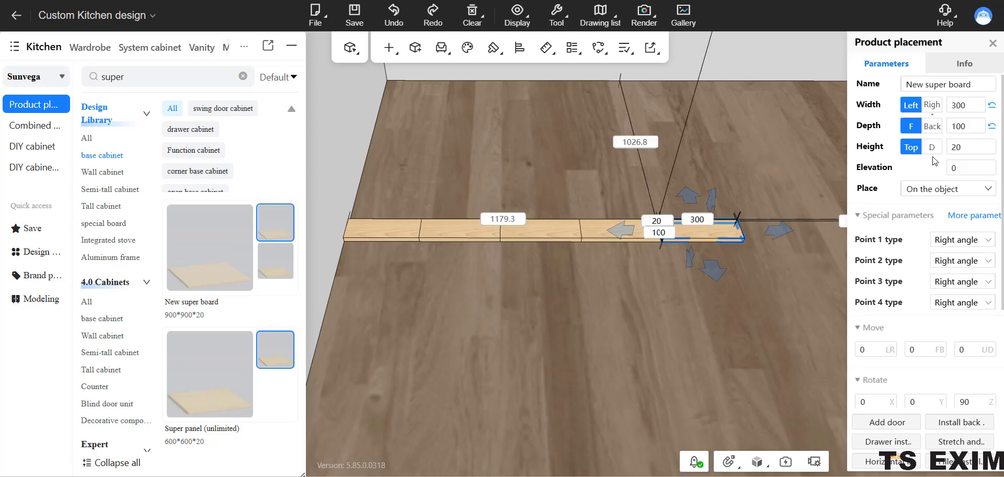
Step: Copy the row's end board forward (F) with distance 0 and quantity 1 to start a second row
left_click(957, 127)
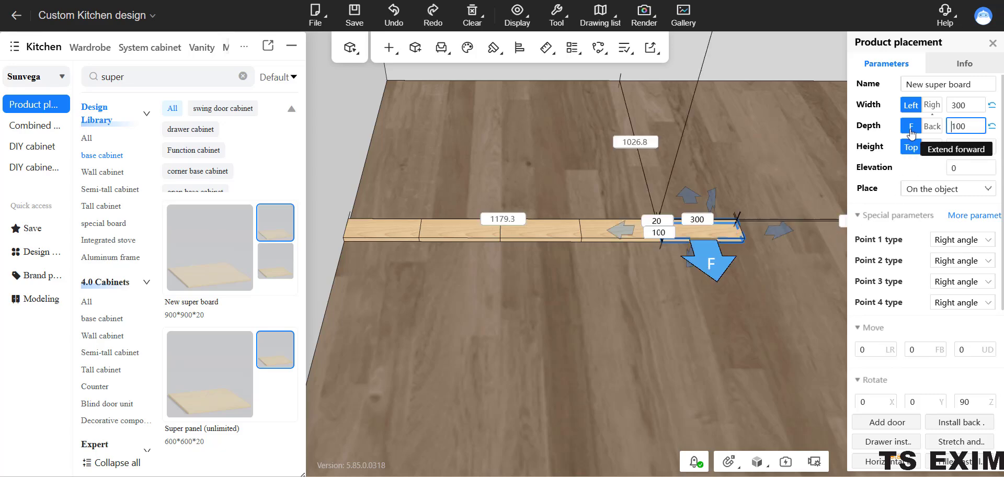
left_click(726, 239)
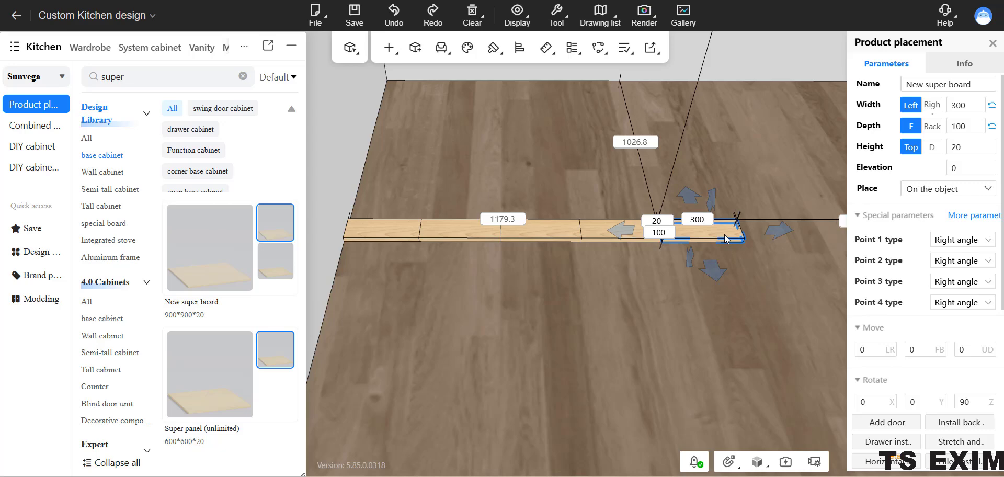
key("ctrl+c")
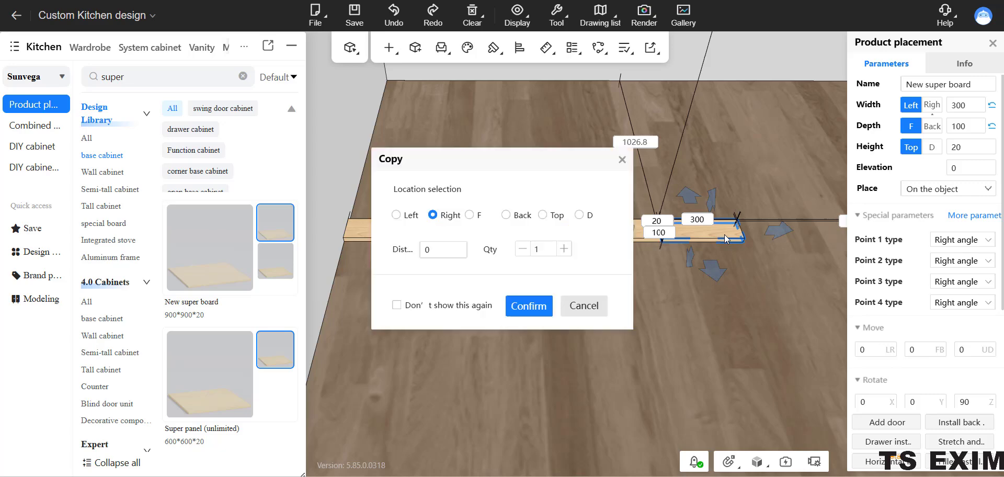
left_click(469, 215)
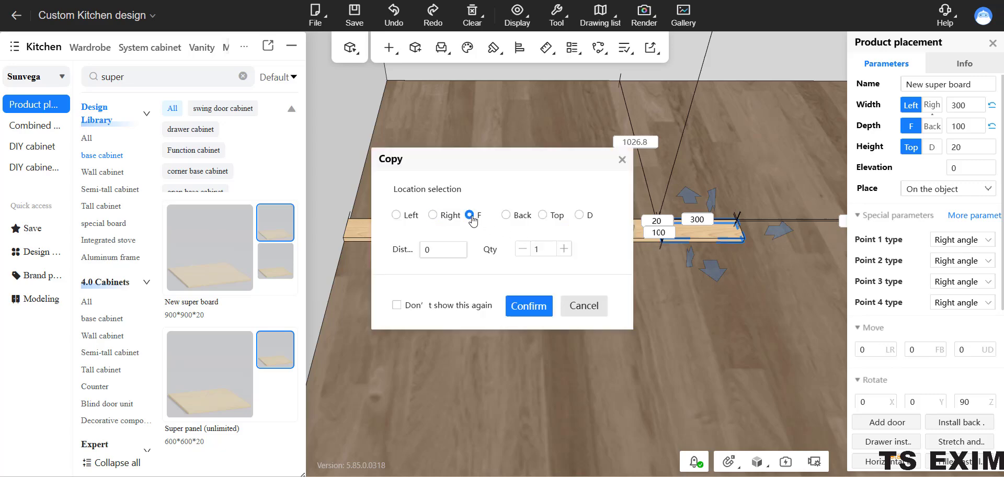
left_click(541, 310)
left_click(672, 351)
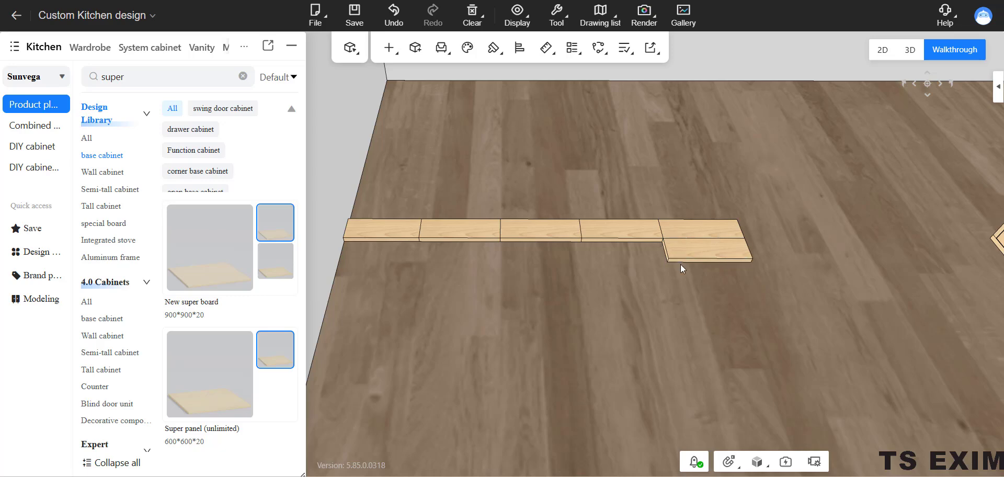
Step: Move the second-row board left by about half its 300 mm width using three-axis movement to stagger it against the first row
left_click(692, 252)
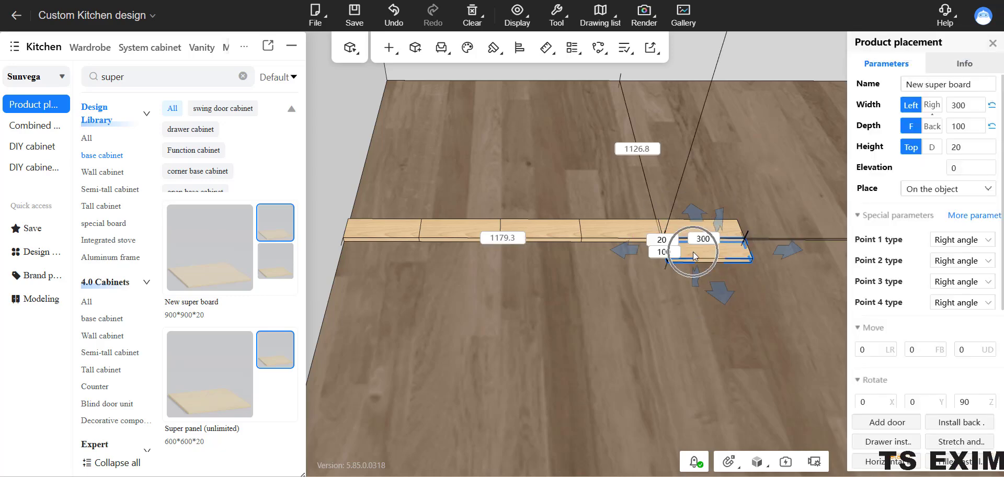
key("m")
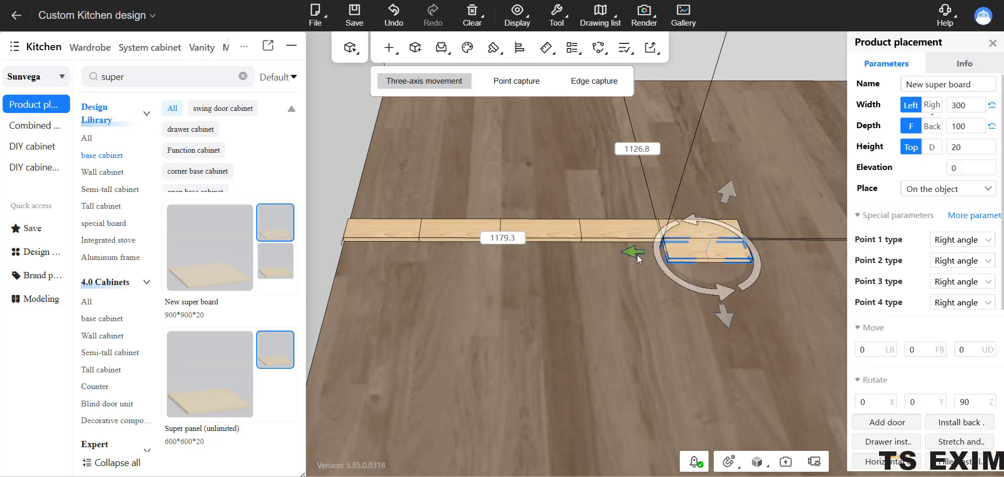
left_click_drag(634, 253, 591, 252)
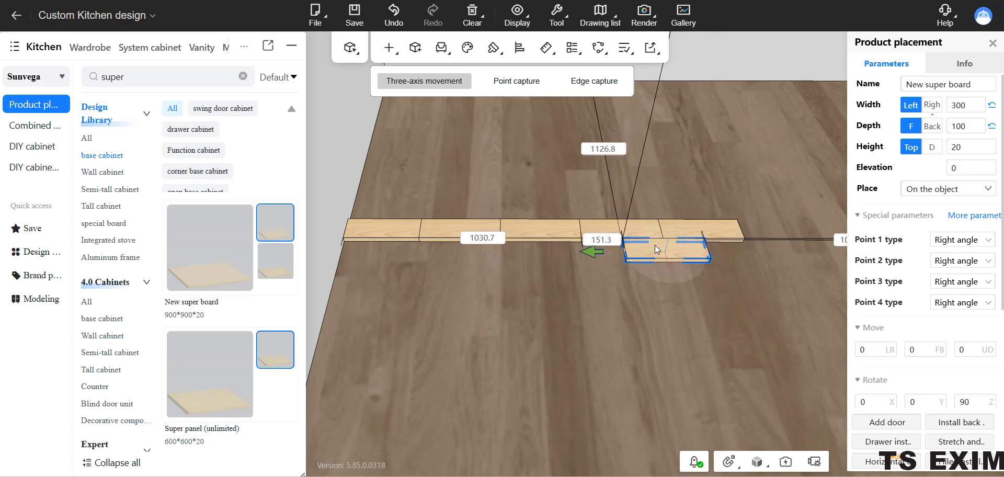
left_click(723, 290)
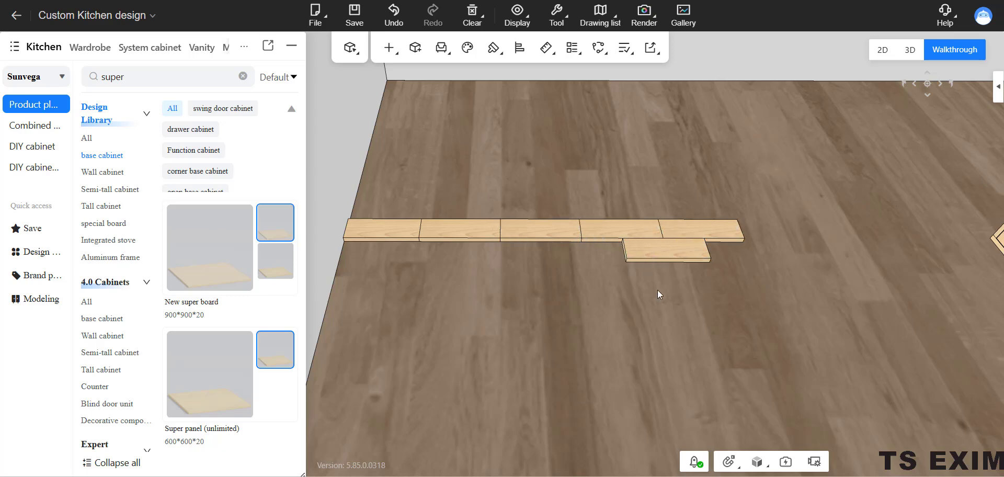
left_click(657, 253)
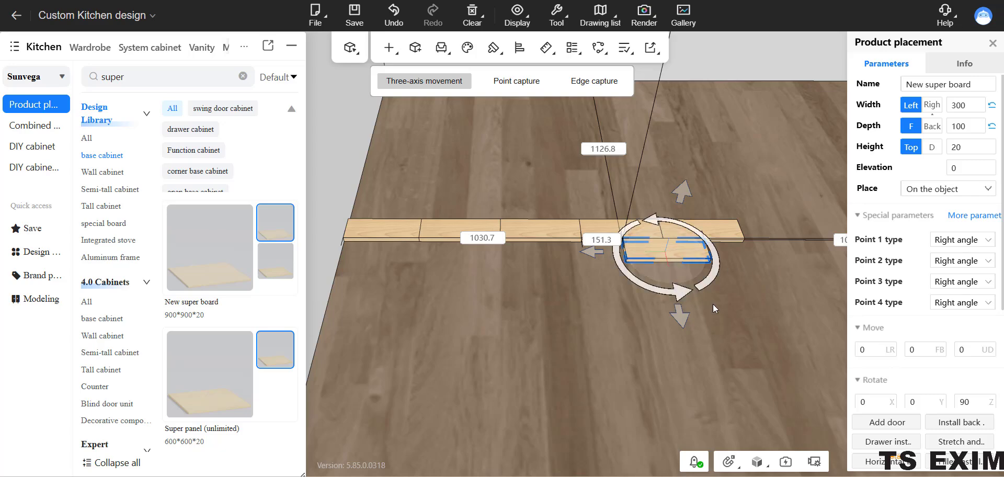
left_click(743, 293)
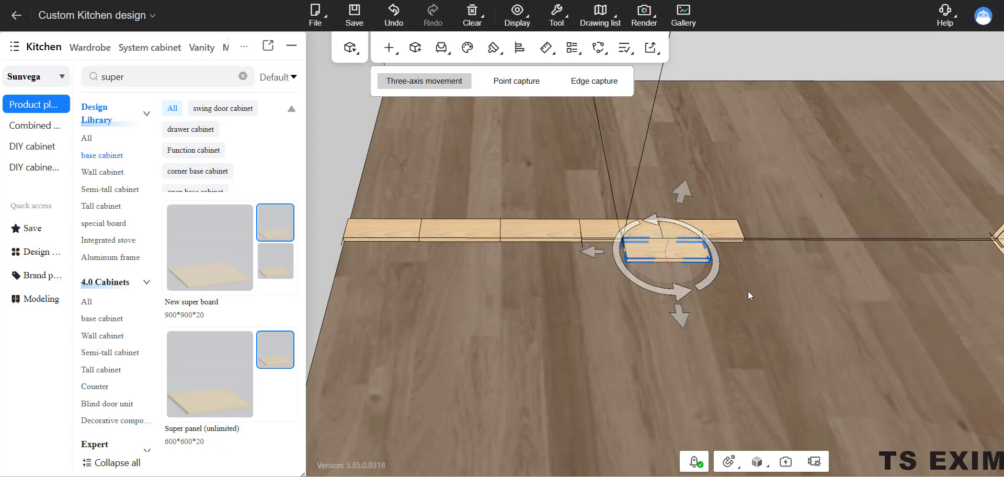
Step: Copy the staggered second-row board to the left with distance 0 and quantity 3
left_click(669, 254)
key("ctrl+c")
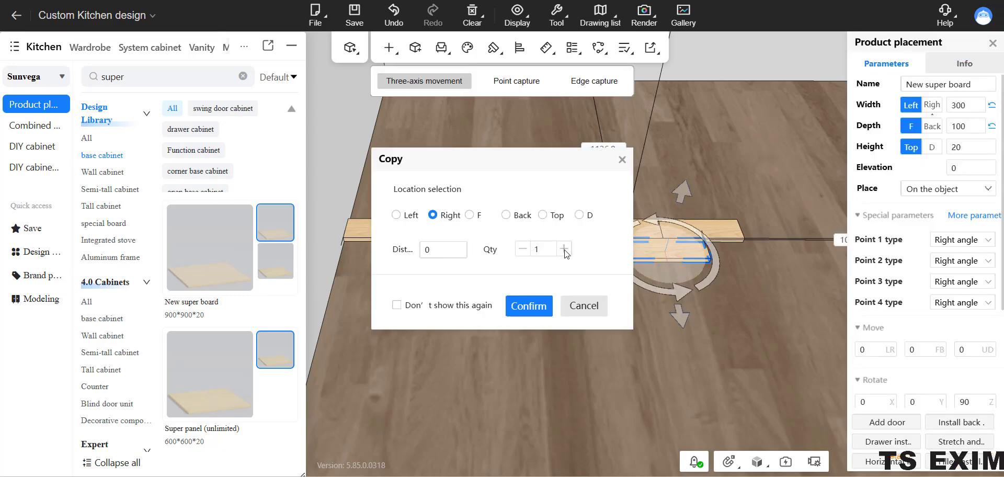
left_click(395, 214)
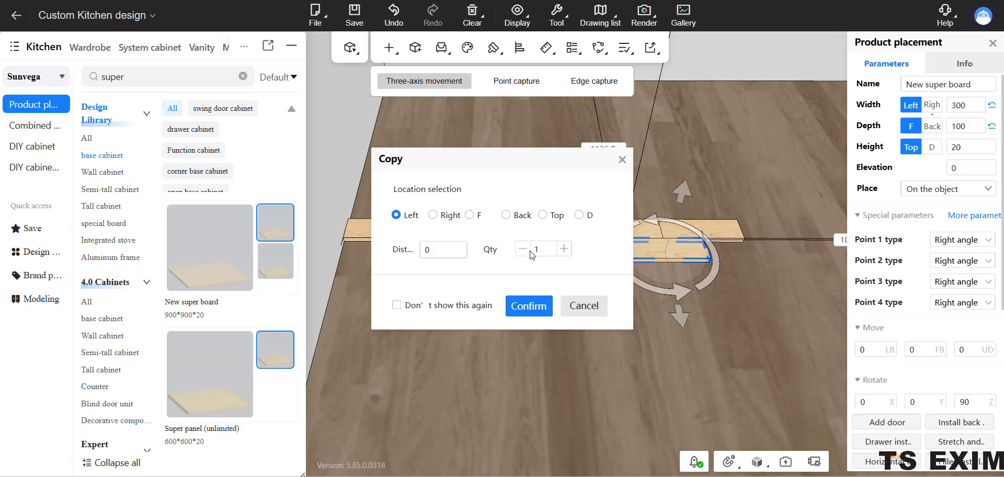
left_click(563, 249)
left_click(563, 249)
left_click(528, 306)
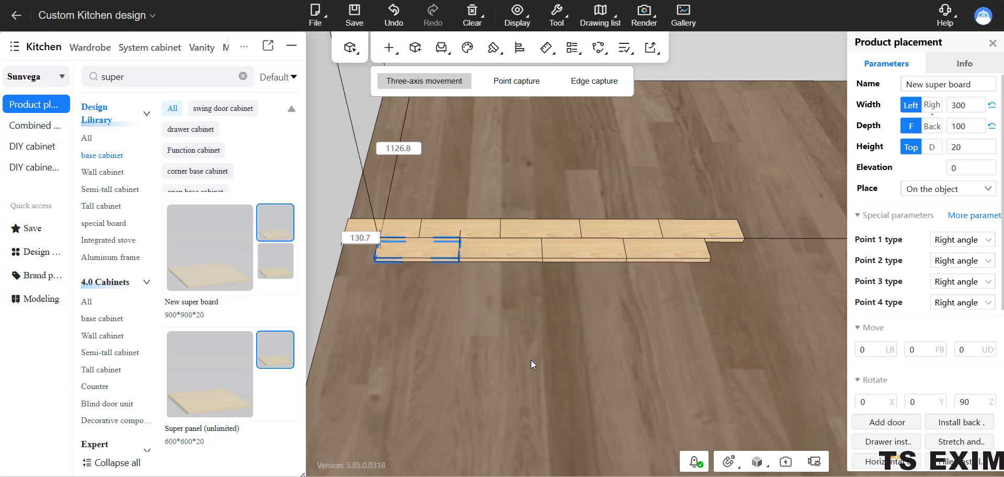
left_click(531, 362)
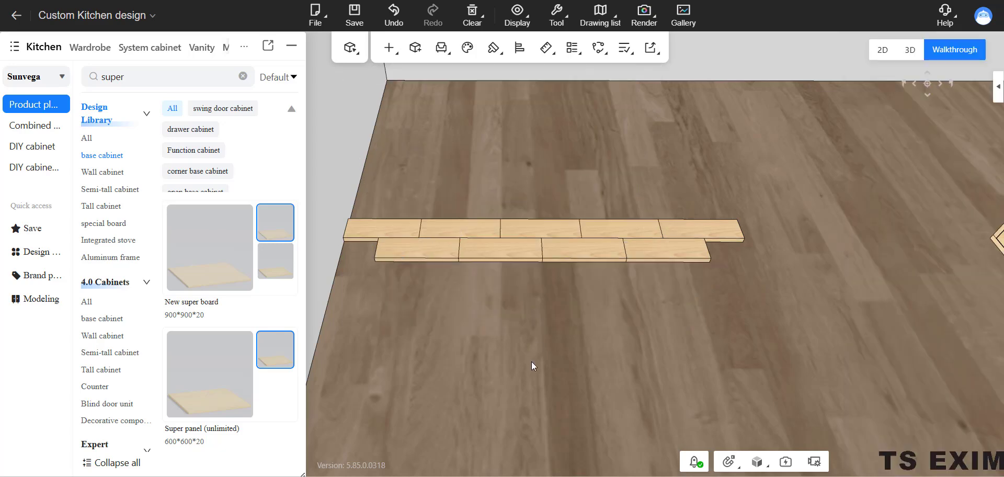
Step: Copy the second row's leftmost board to the left with distance 0 and quantity 1 to fill the gap at the wall
left_click(419, 259)
key("ctrl+c")
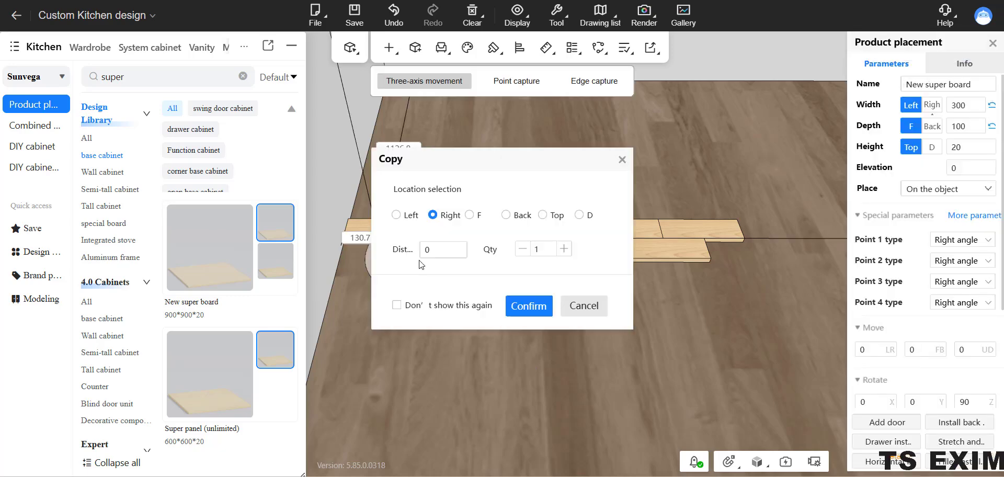
left_click(519, 305)
Step: Try to copy the second row's first full board downward (D) with distance 0, and undo that copy
left_click_drag(416, 278, 408, 253)
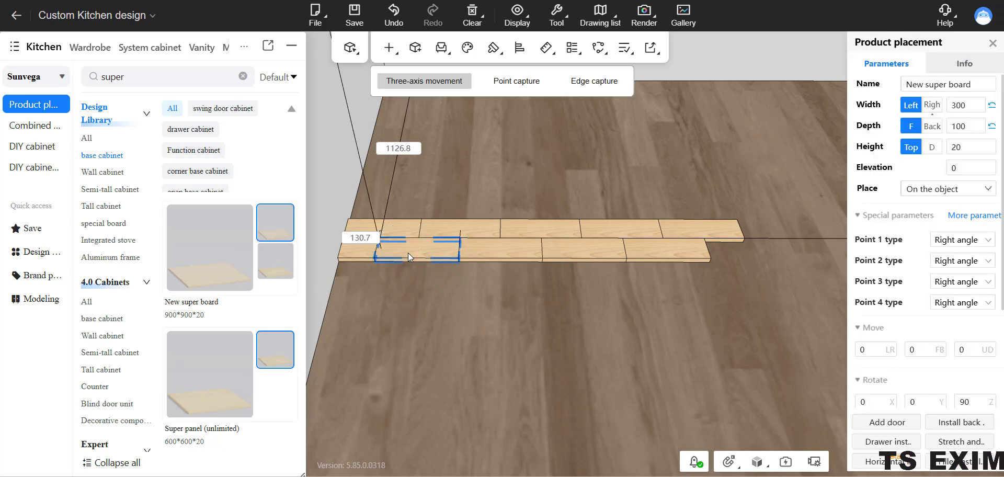
key("ctrl+c")
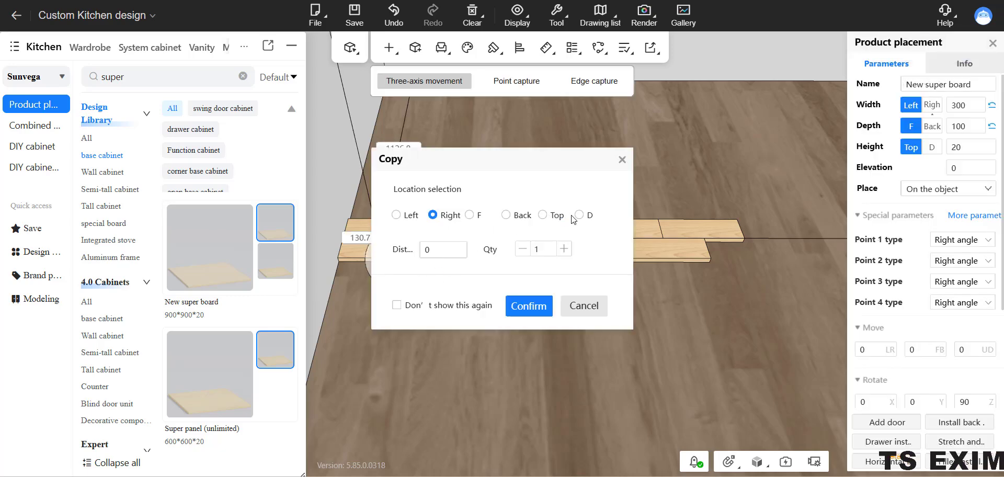
left_click(578, 215)
left_click(517, 305)
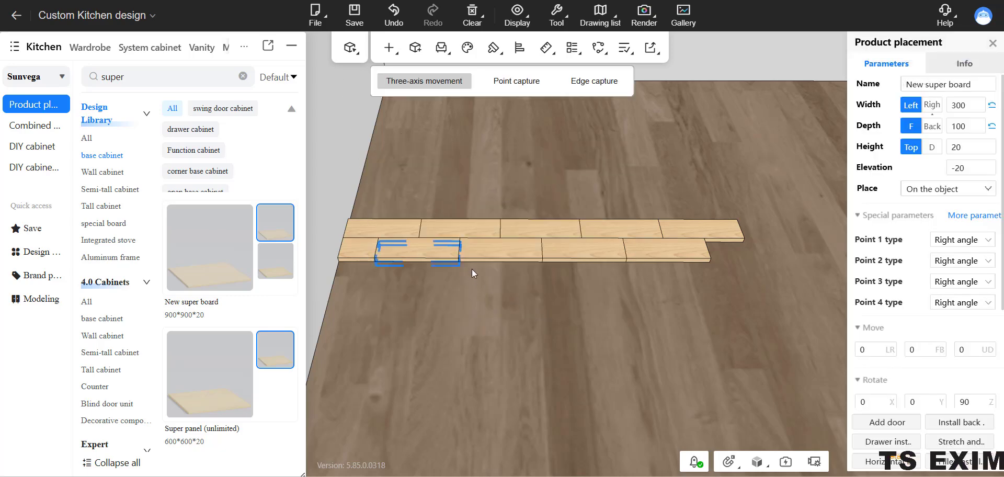
key("ctrl+z")
Step: Copy the second row's first full board forward (F) with distance 0 and quantity 1 to start a third row
key("ctrl+c")
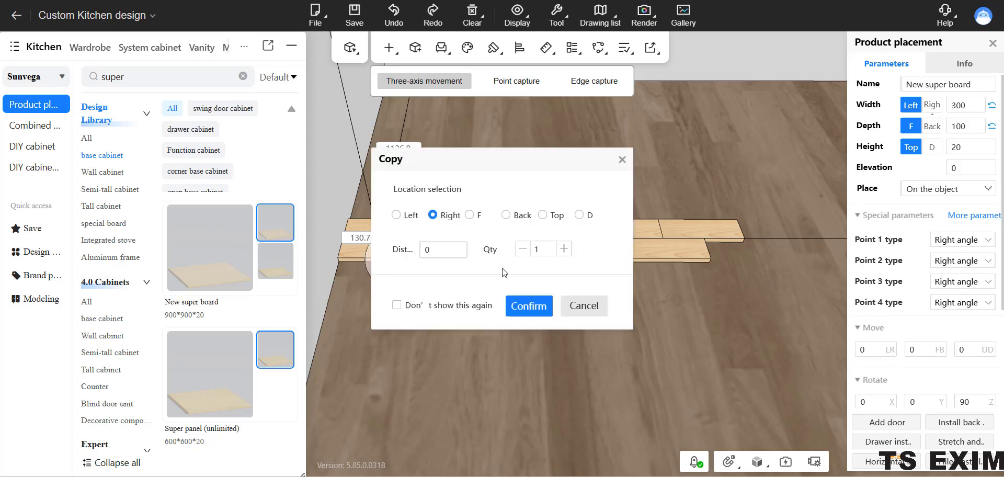
left_click(469, 215)
left_click(525, 308)
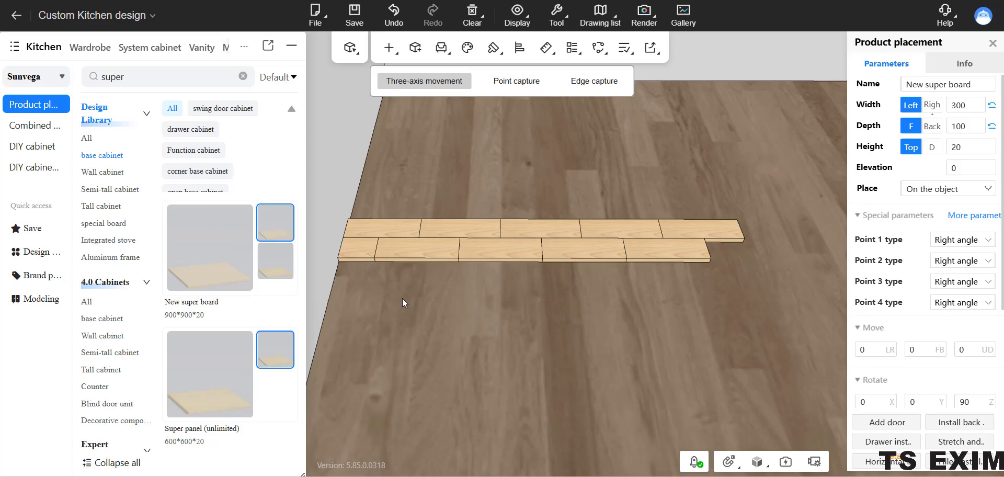
key("ctrl+z")
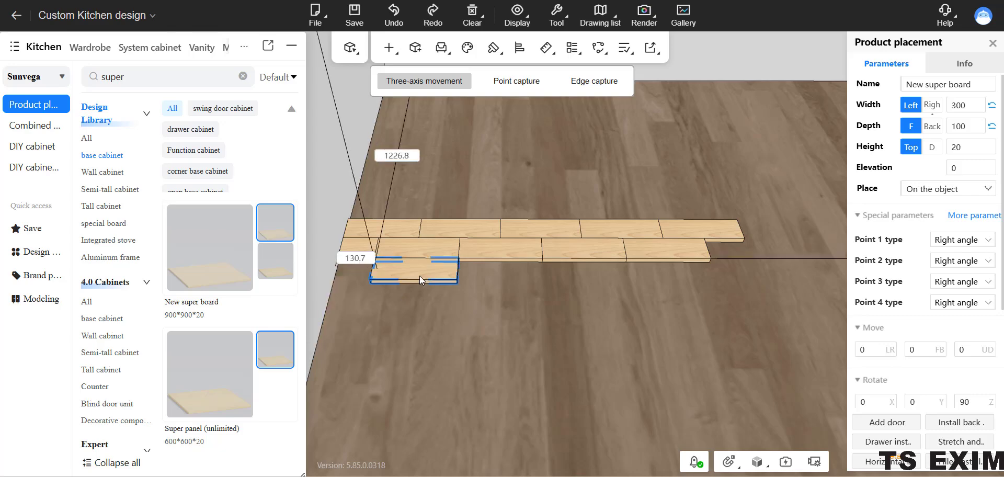
Step: Move the third-row board left with three-axis movement until its short edge is flush with the wall
left_click(419, 275)
left_click(482, 276)
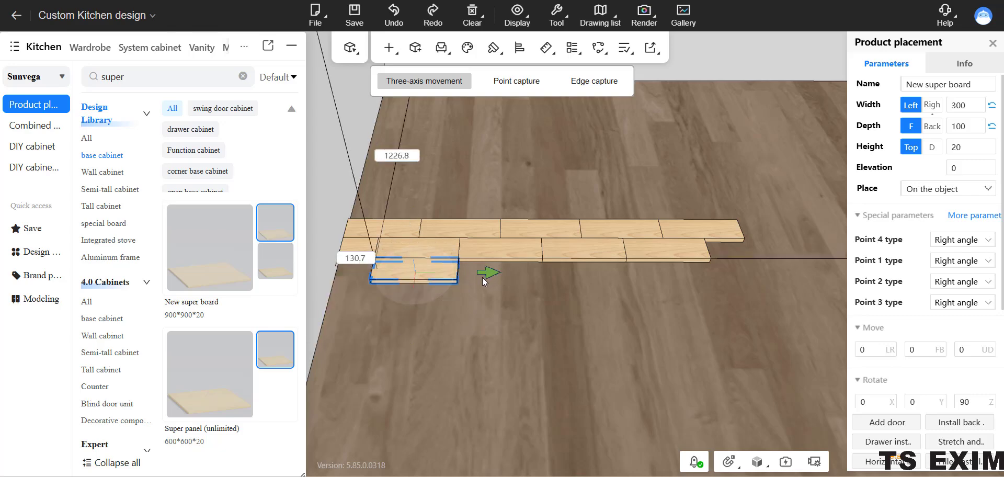
left_click(516, 315)
left_click(425, 81)
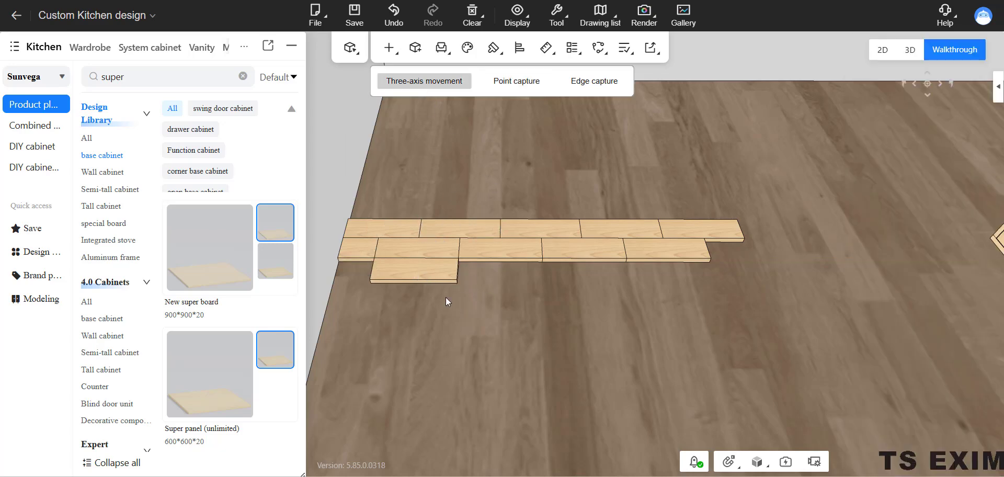
left_click(434, 278)
left_click_drag(493, 275, 463, 278)
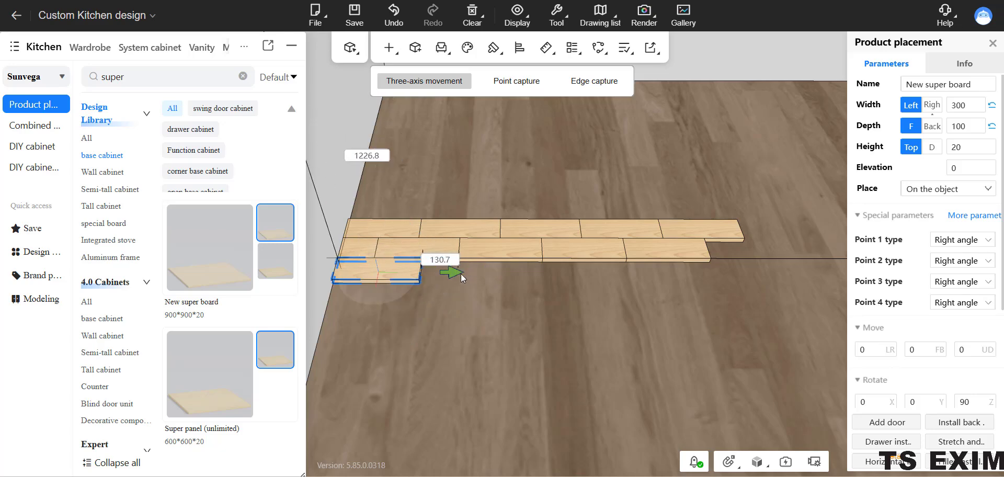
left_click(453, 331)
Step: Copy the third-row board to the right with distance 0 and quantity 3, and copy the row's last board right once more
left_click(404, 275)
key("ctrl+c")
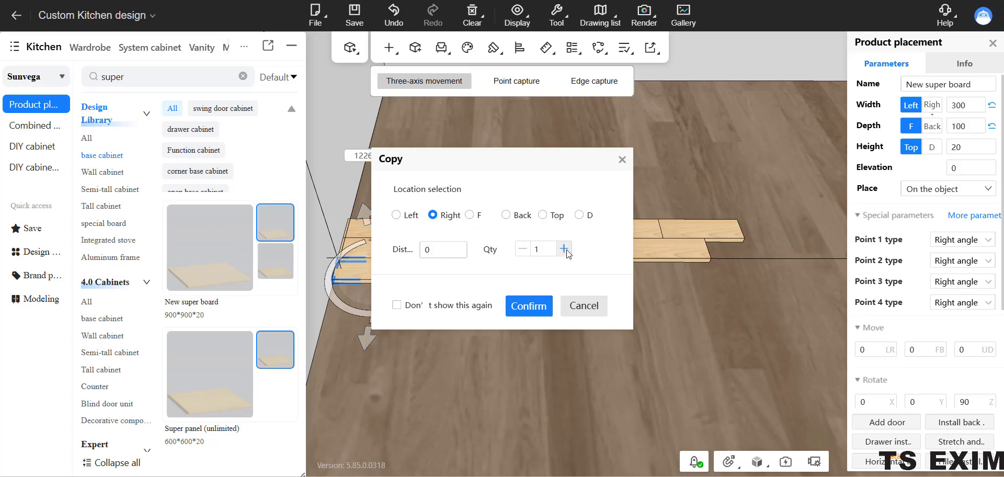
left_click(529, 305)
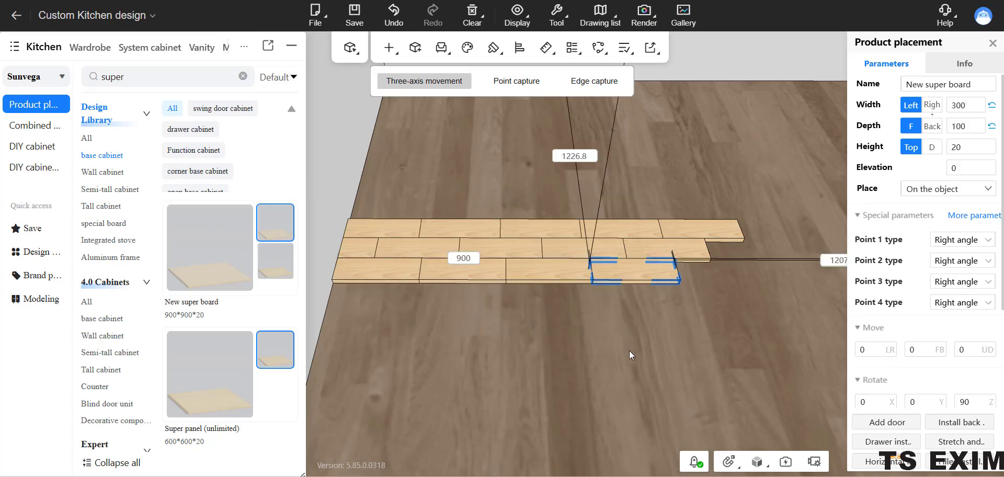
key("ctrl+c")
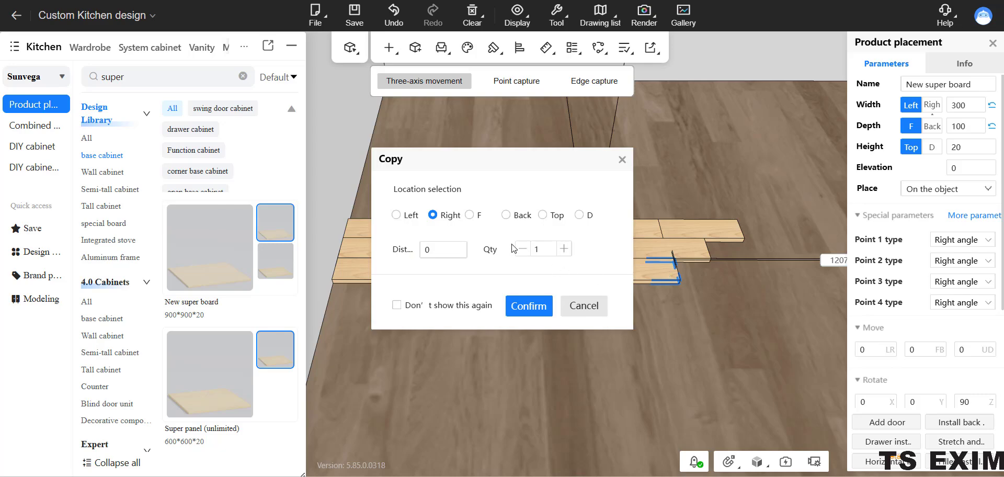
left_click(525, 306)
left_click(636, 366)
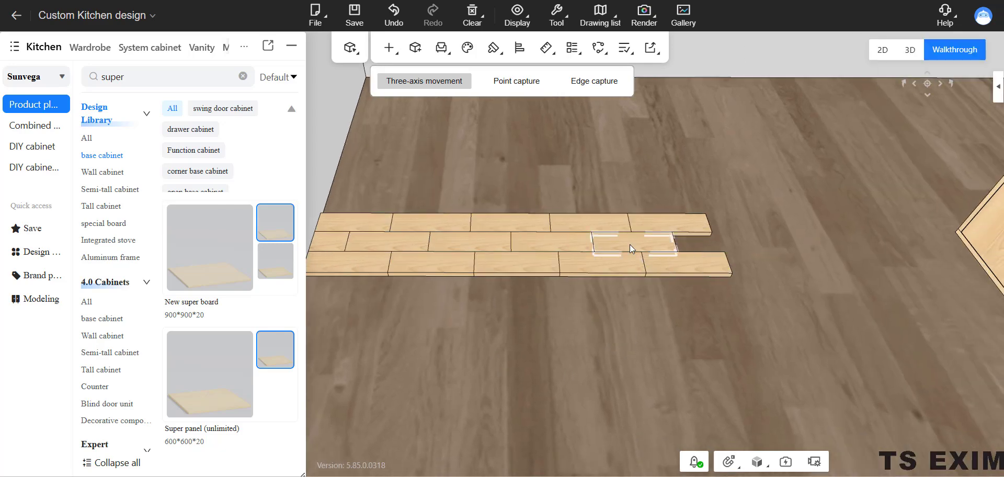
Step: Copy the second row's last board to the right with distance 0 and quantity 1 to extend that row
left_click(629, 244)
key("ctrl+c")
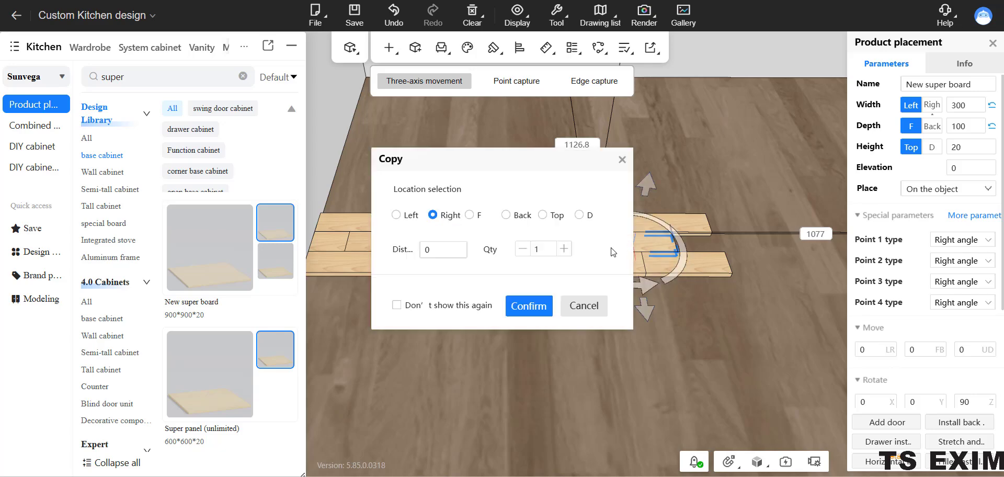
left_click(527, 306)
right_click_drag(617, 338, 636, 350)
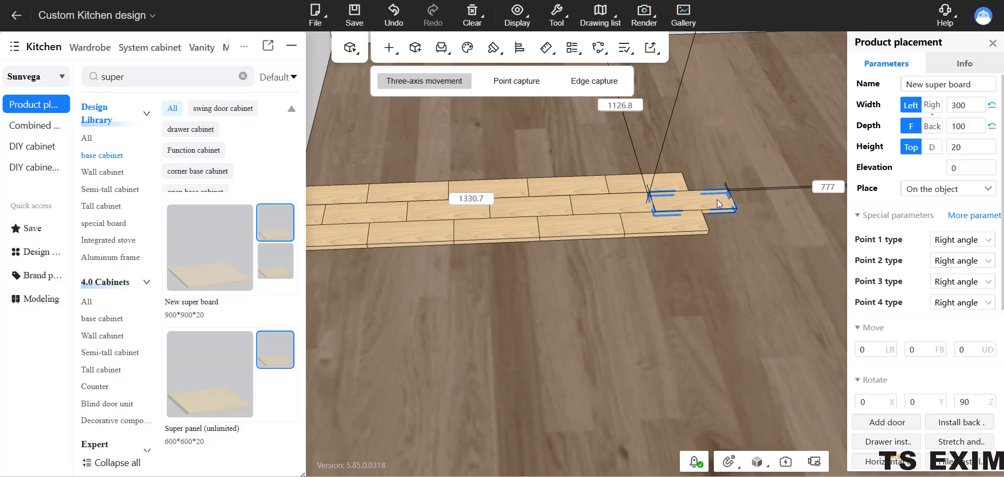
Step: Set the width of the second row's last board to 150 and the width of the third row's last board to 280
left_click_drag(719, 209, 689, 204)
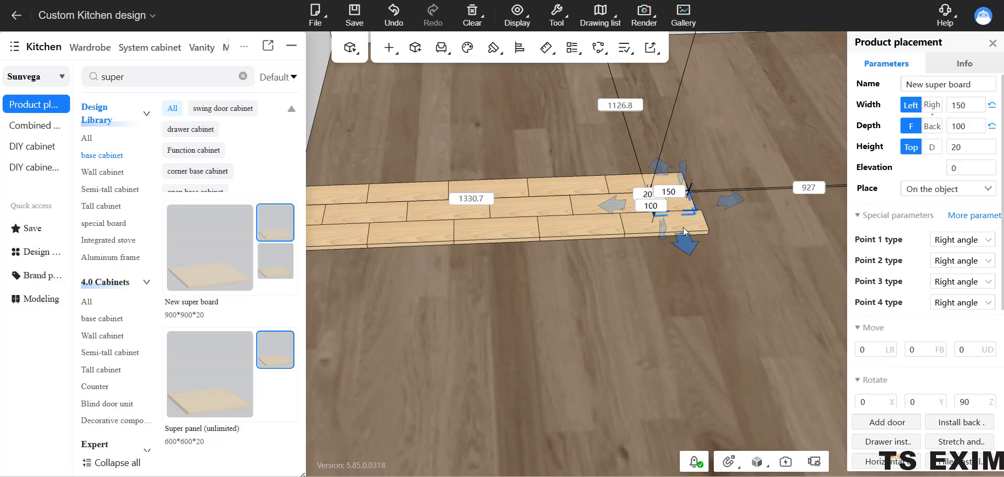
left_click_drag(743, 227, 691, 225)
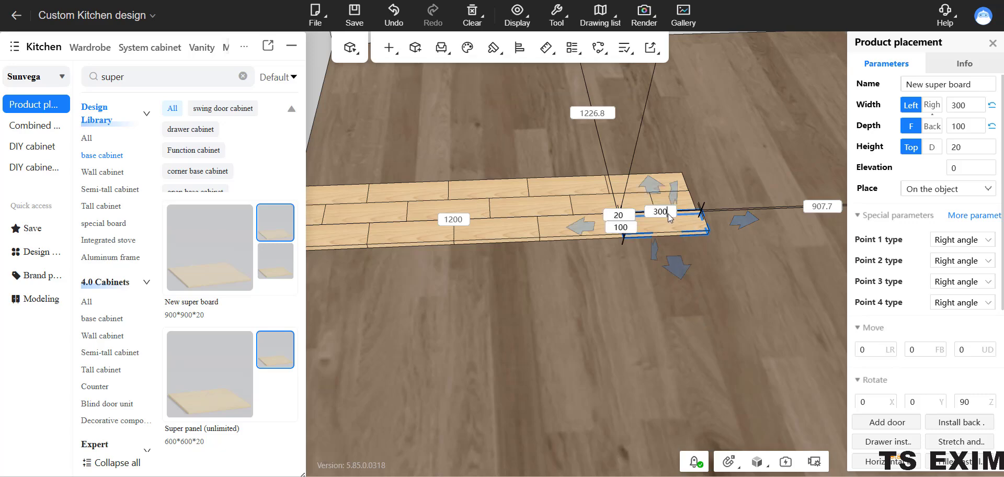
key("Return")
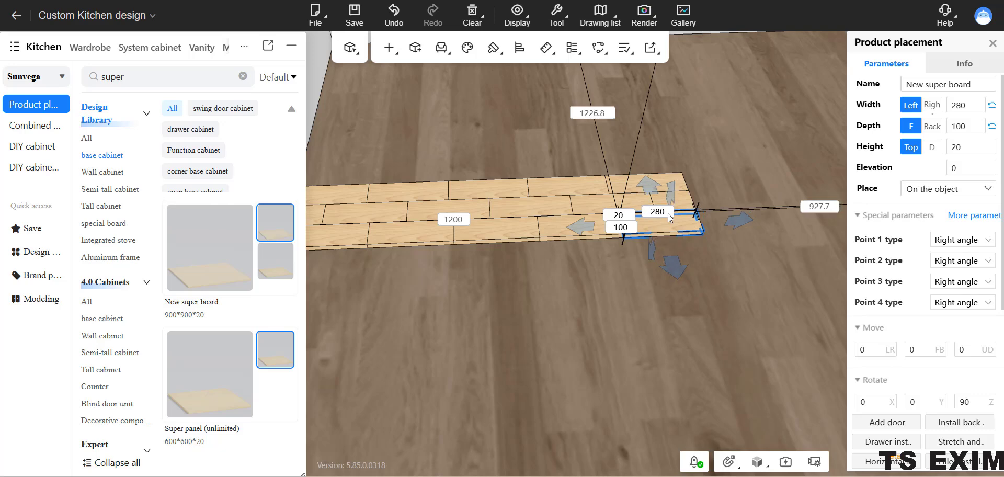
left_click(792, 350)
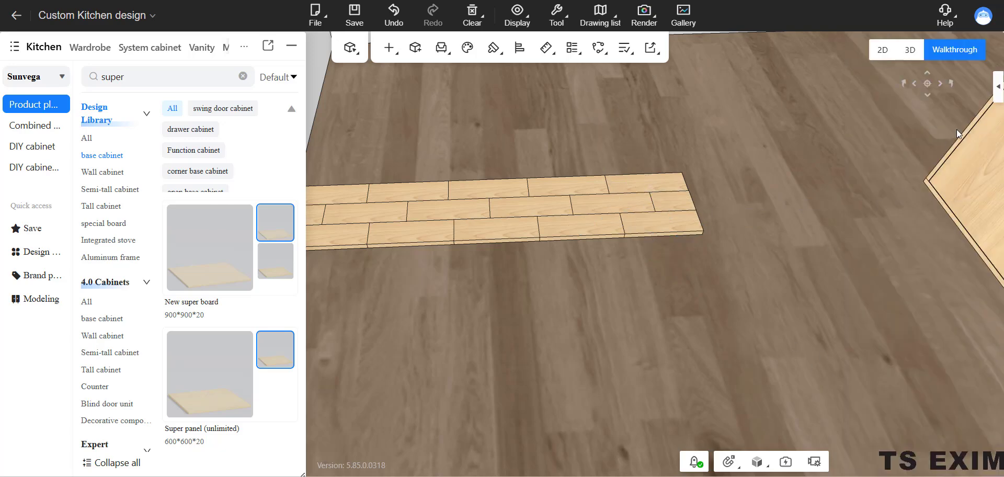
Step: Shorten the second row's first board at the wall to a width of 220, then 170, then 150
left_click_drag(651, 348, 591, 342)
left_click(573, 243)
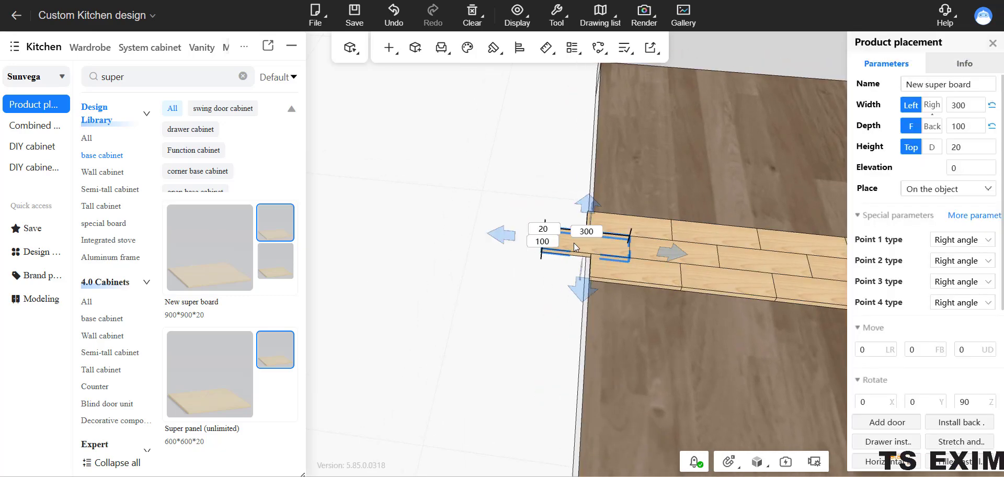
left_click(969, 105)
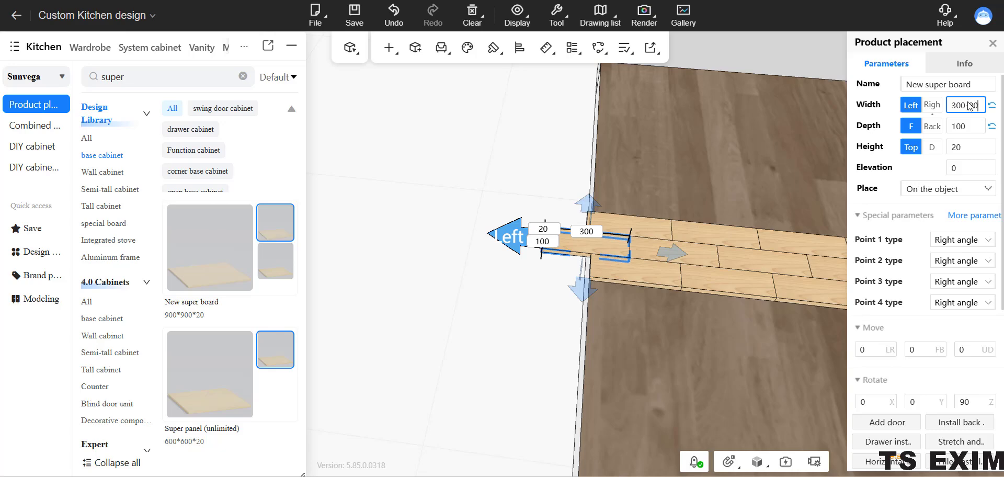
key("Return")
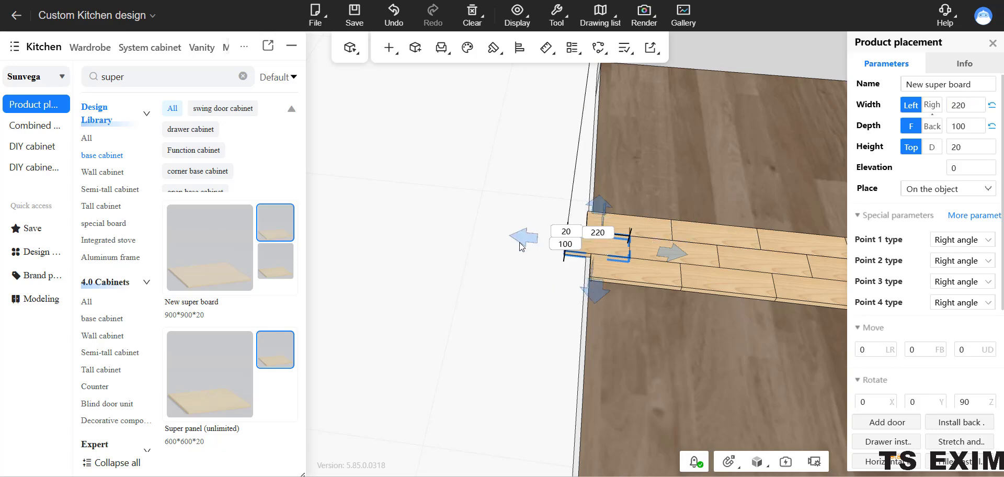
left_click_drag(527, 246, 592, 246)
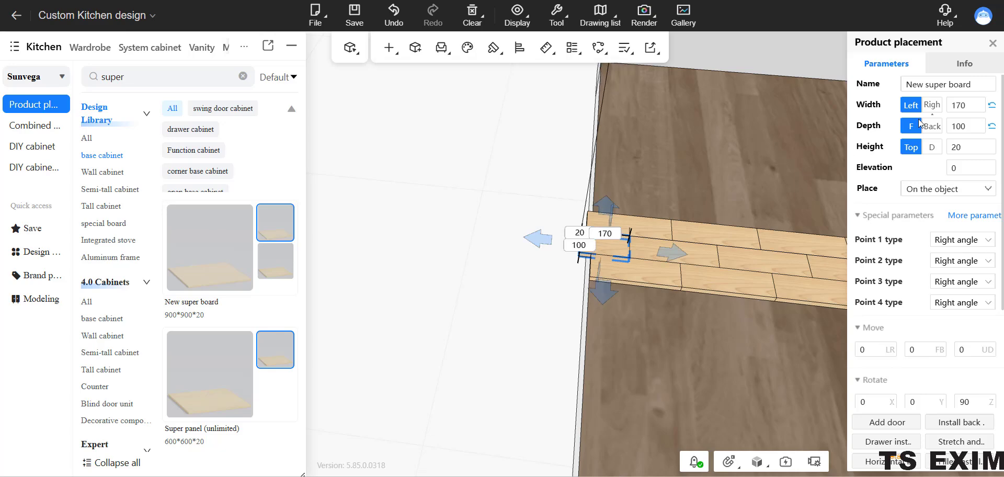
left_click(968, 111)
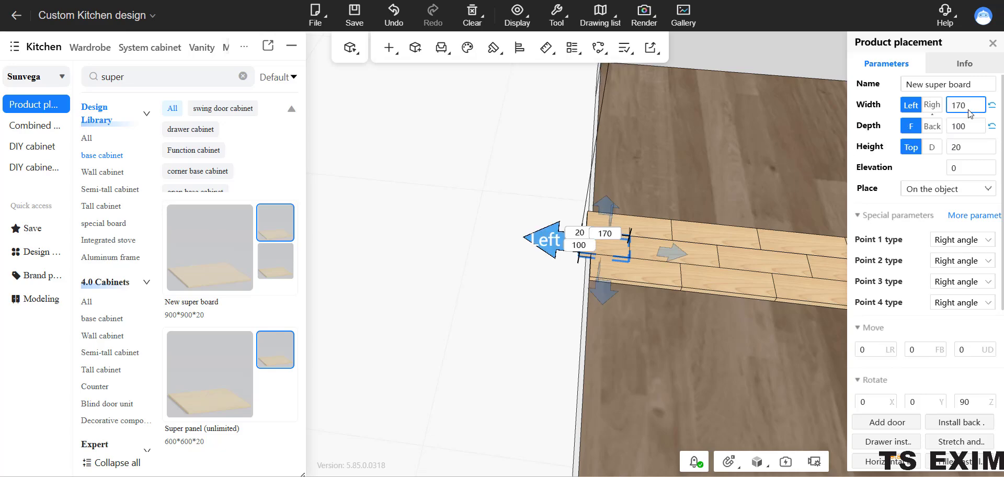
key("BackSpace")
key("BackSpace")
type("50")
key("Return")
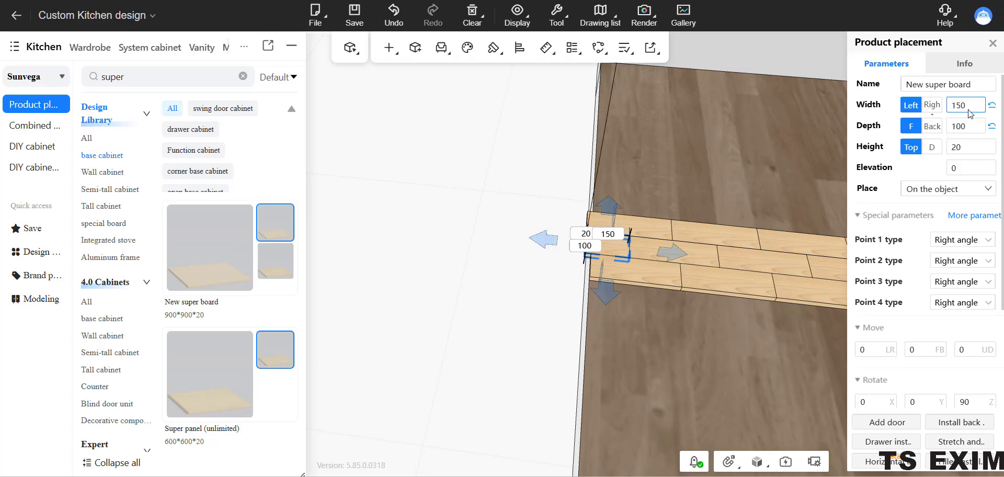
left_click(695, 378)
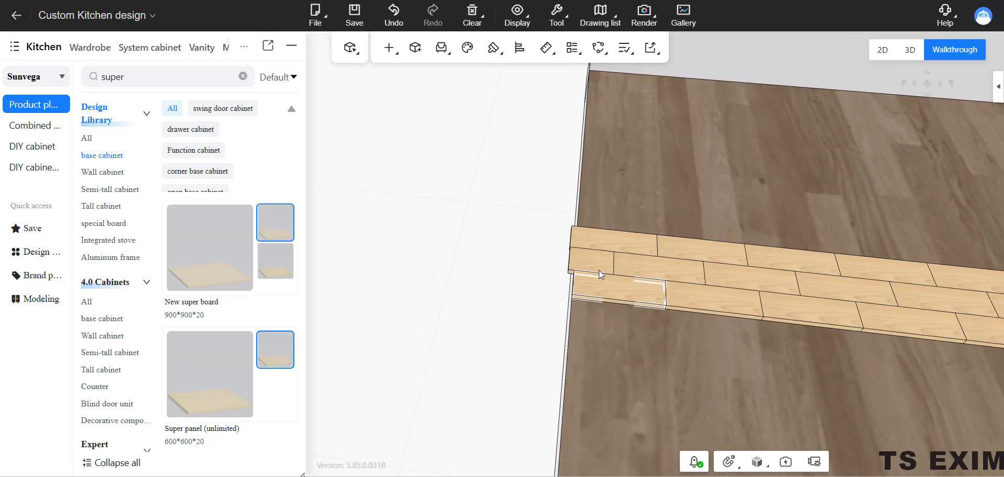
Step: Set the width of the second row's first board to 130
left_click(597, 264)
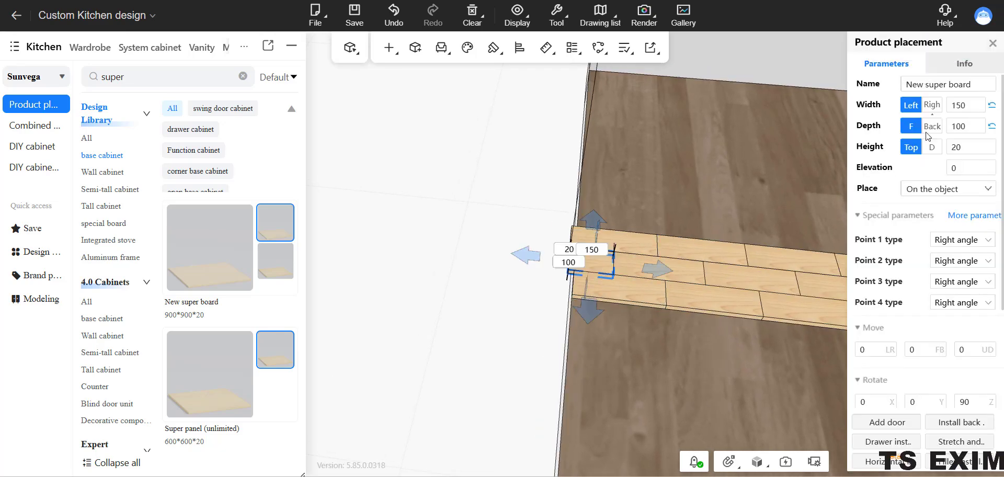
left_click(975, 109)
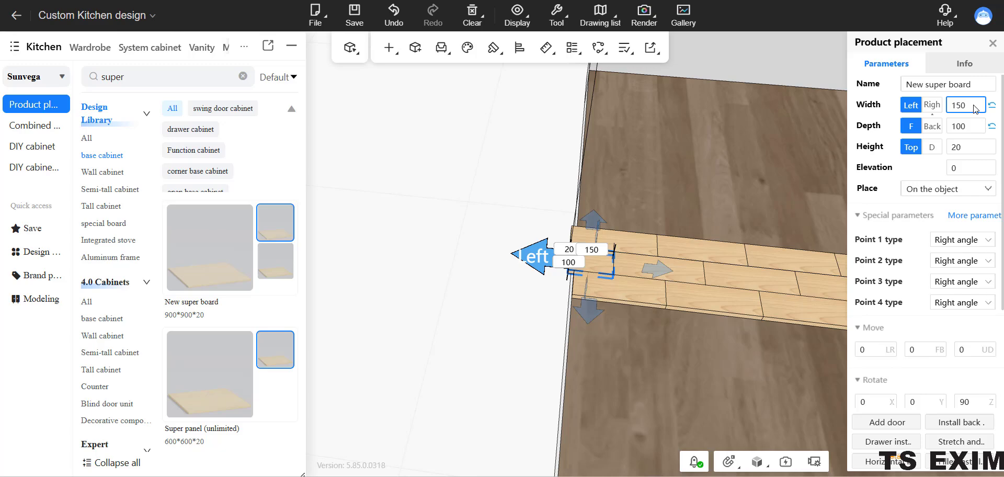
type("-10")
key("BackSpace")
key("BackSpace")
type("2")
key("Return")
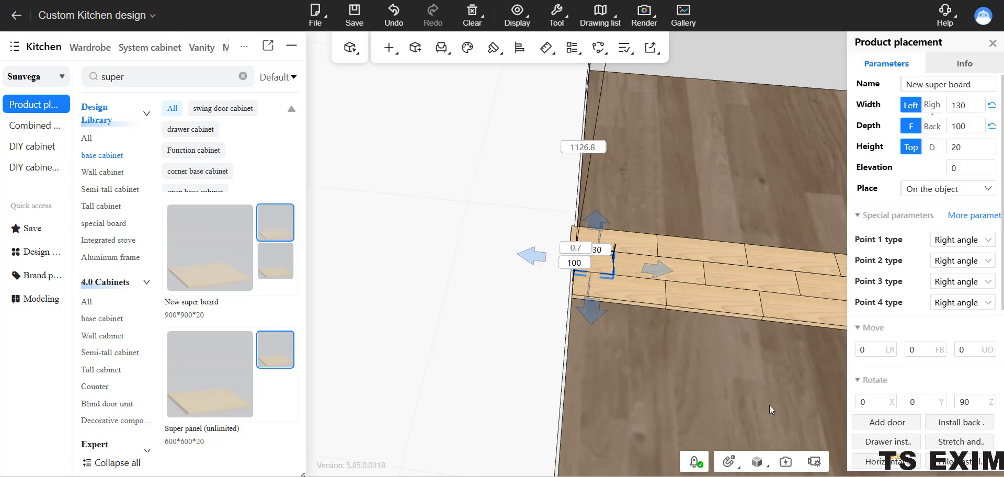
left_click(701, 410)
Step: Set the width of the first row's first board at the wall to 270
right_click_drag(701, 410, 671, 399)
left_click(542, 238)
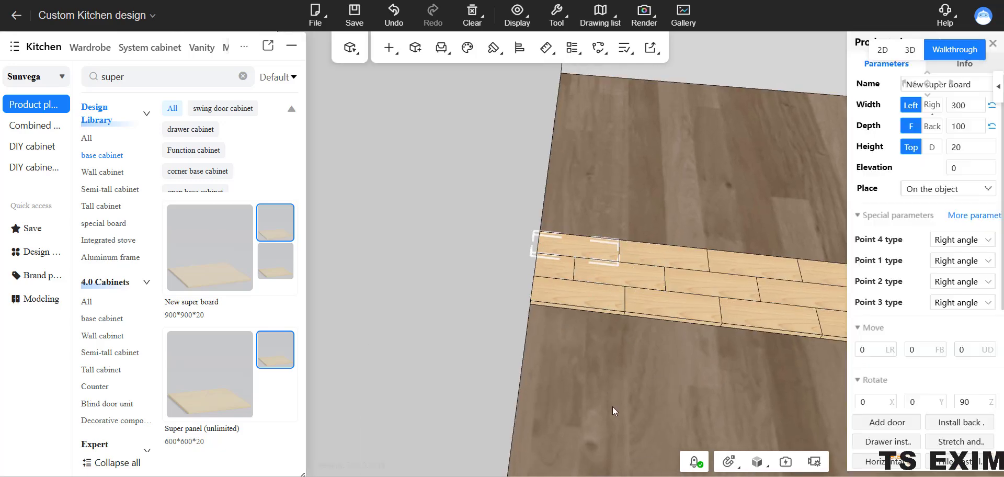
left_click(973, 109)
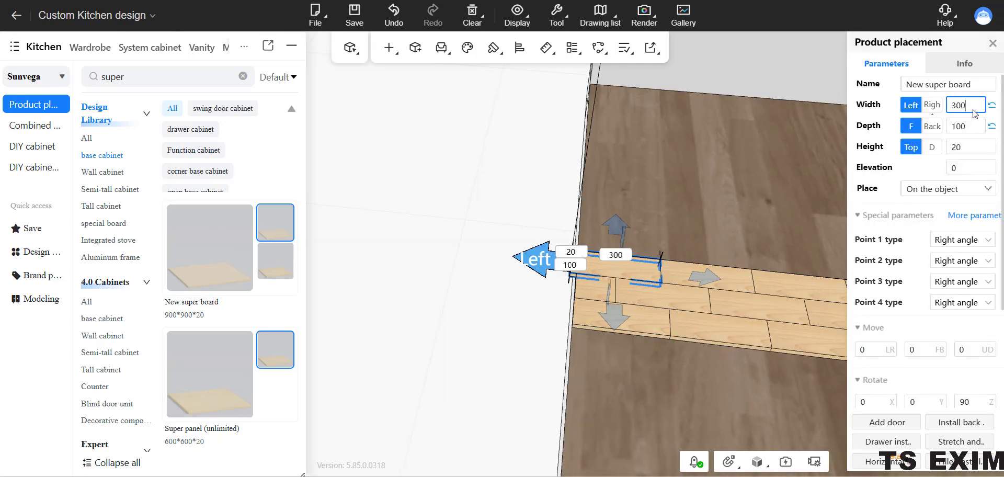
type("-30")
key("Return")
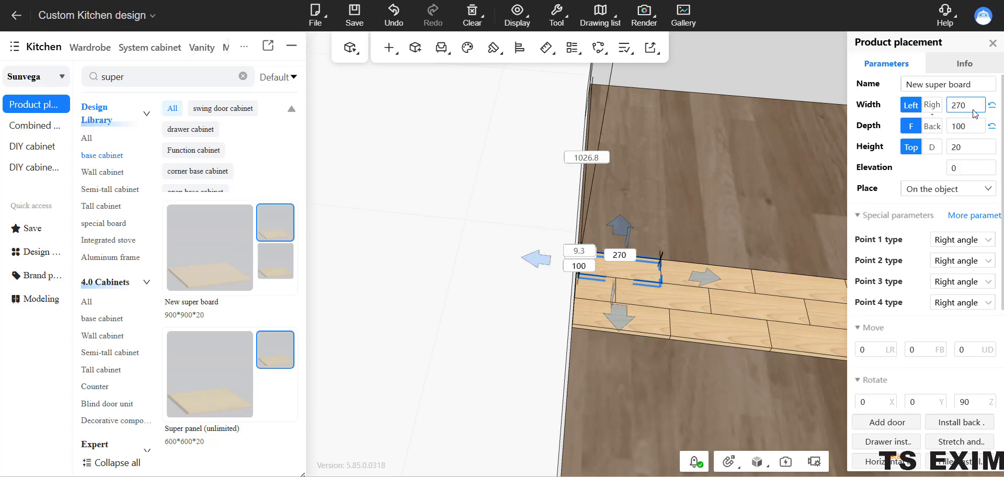
left_click(723, 406)
Step: Set the width of the first row's first board to 280
scroll(674, 390, "down", 3)
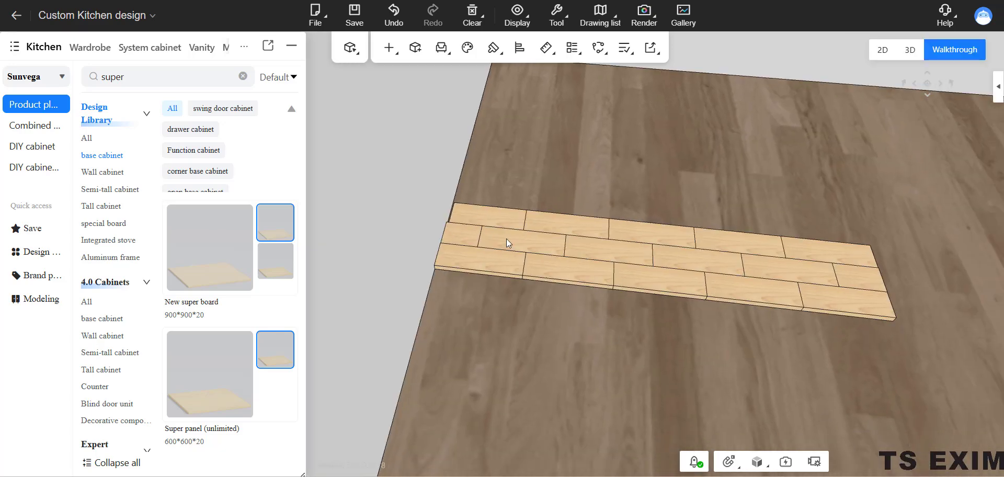
left_click(470, 208)
left_click(969, 108)
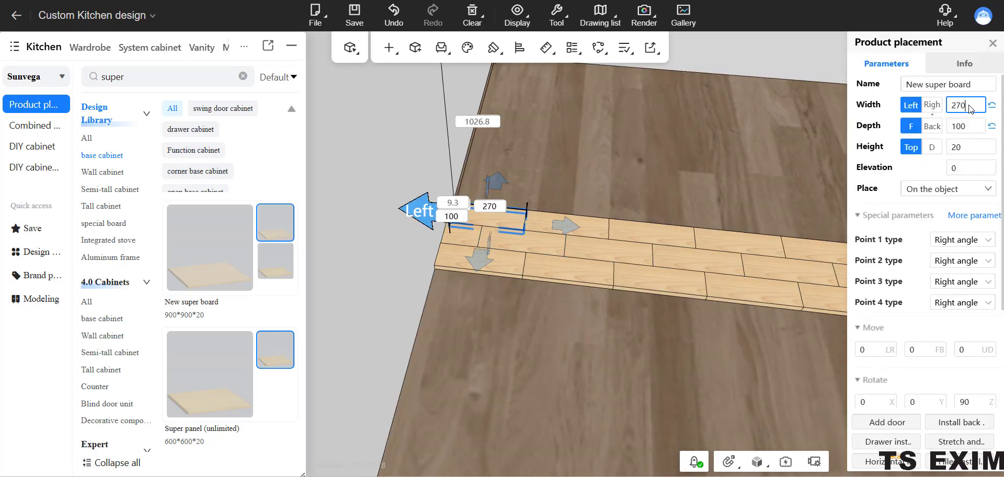
type("+10")
key("Return")
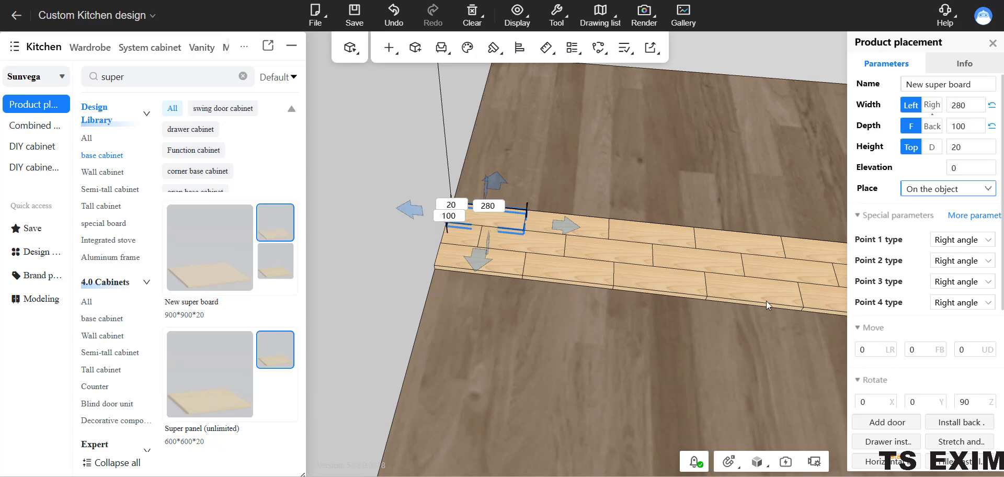
left_click(579, 390)
Step: Select all the boards of the three rows and combine them into one group
left_click_drag(587, 383, 603, 385)
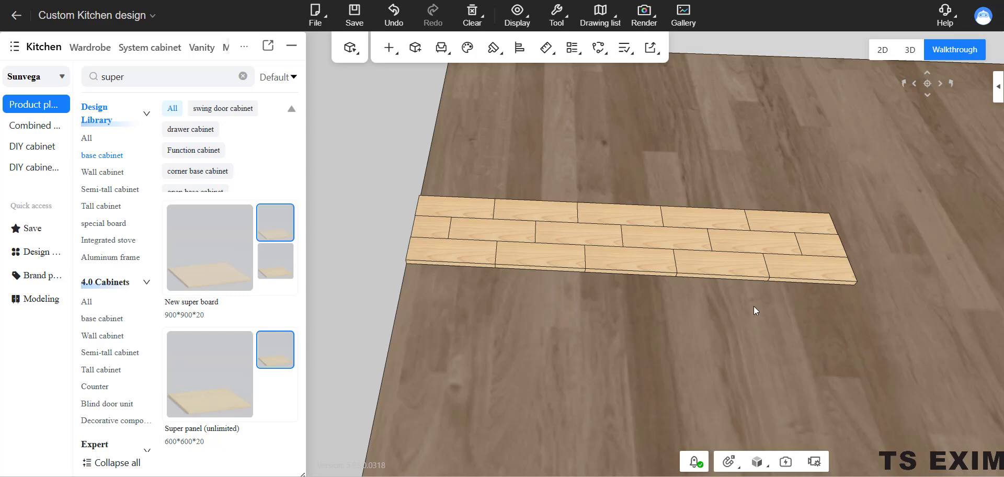
left_click_drag(622, 375, 647, 296)
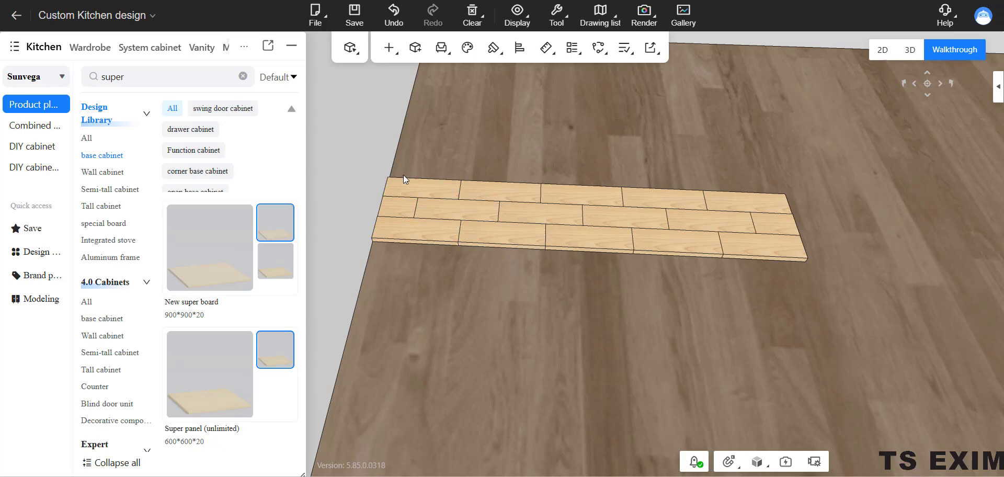
left_click_drag(373, 156, 830, 291)
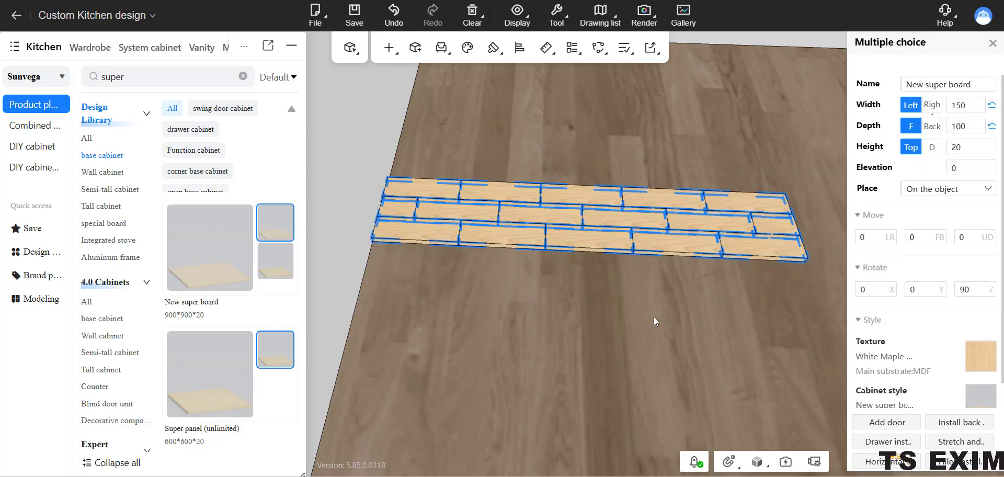
key("ctrl+g")
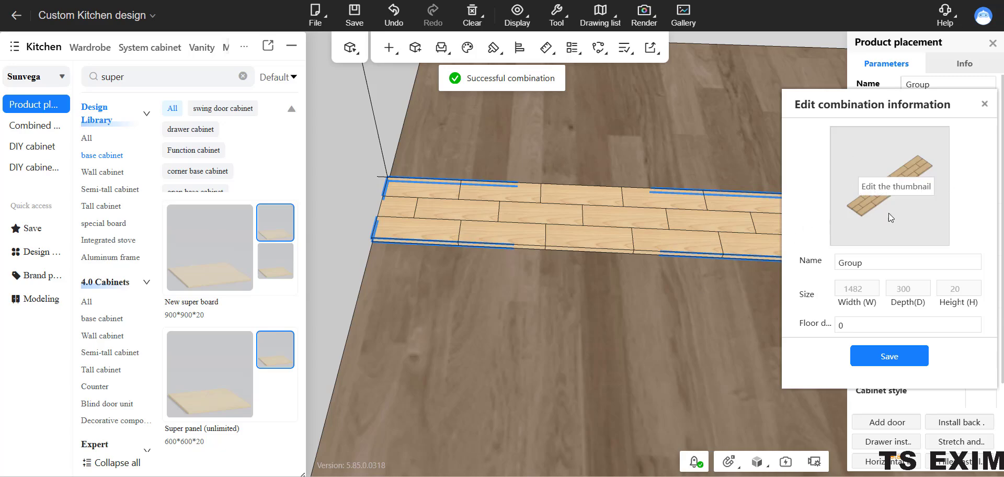
left_click(579, 312)
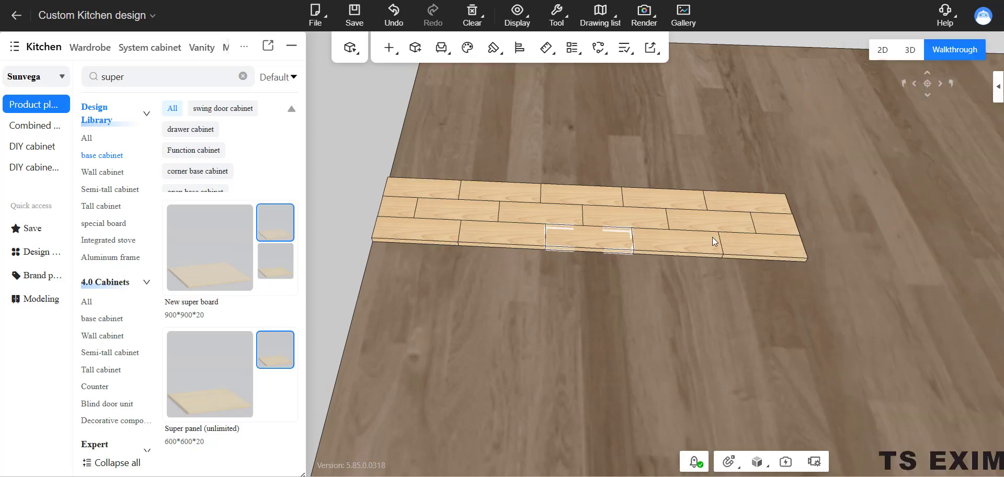
Step: Replace the group's texture with the Gray wood grain marble M823 from the common library's Stone > Marble category
left_click(586, 242)
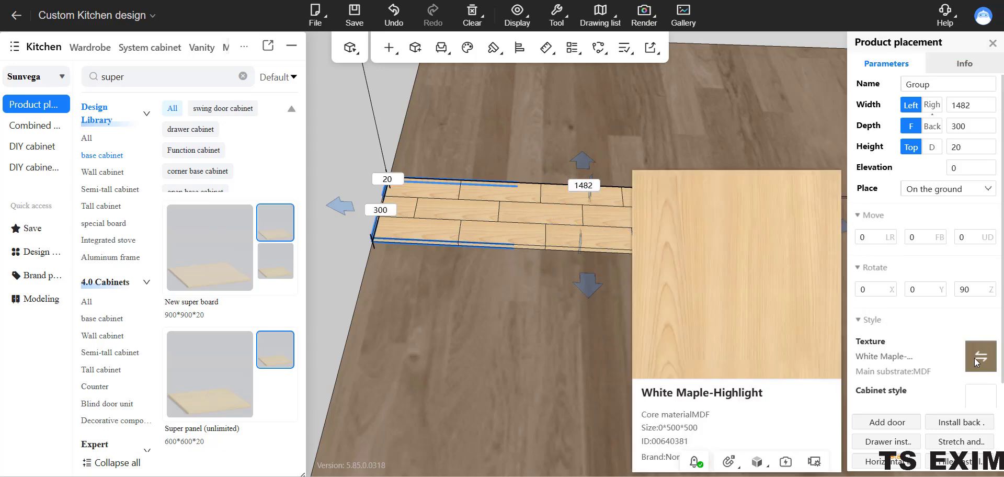
left_click(976, 359)
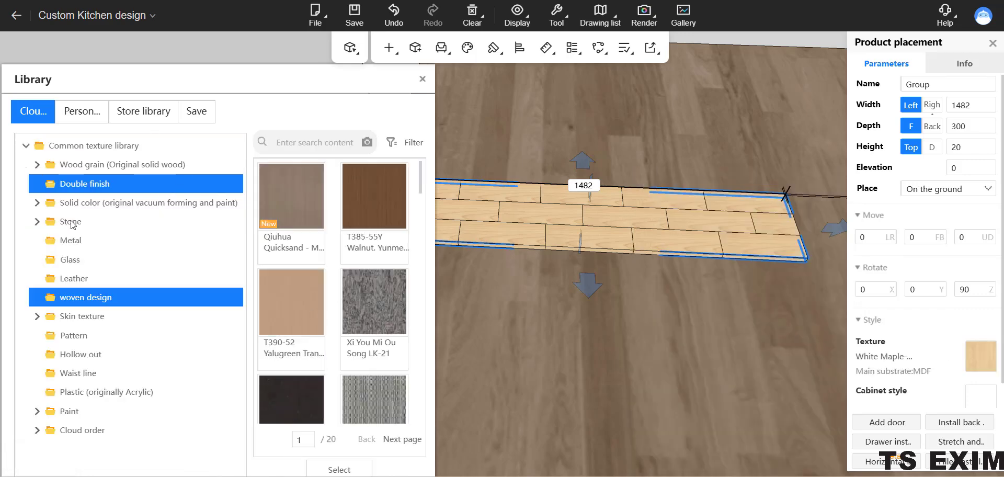
left_click(51, 221)
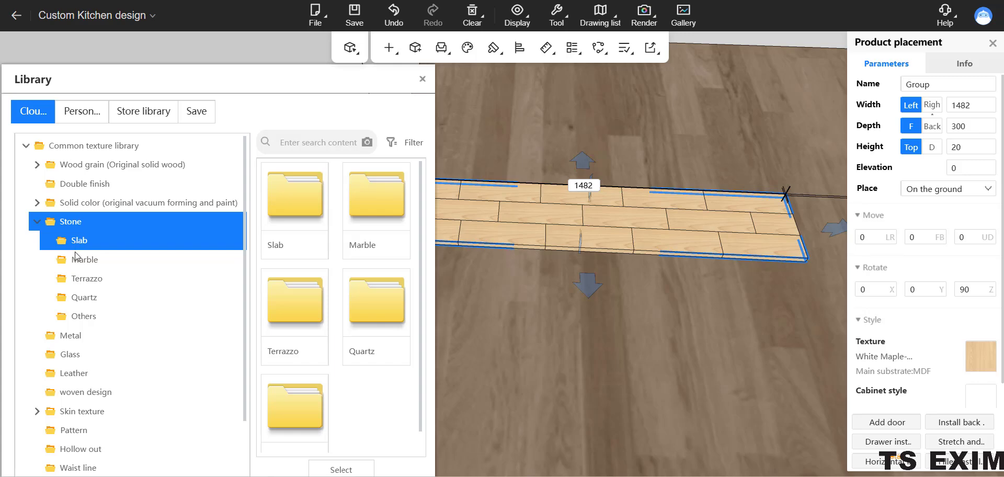
left_click(75, 254)
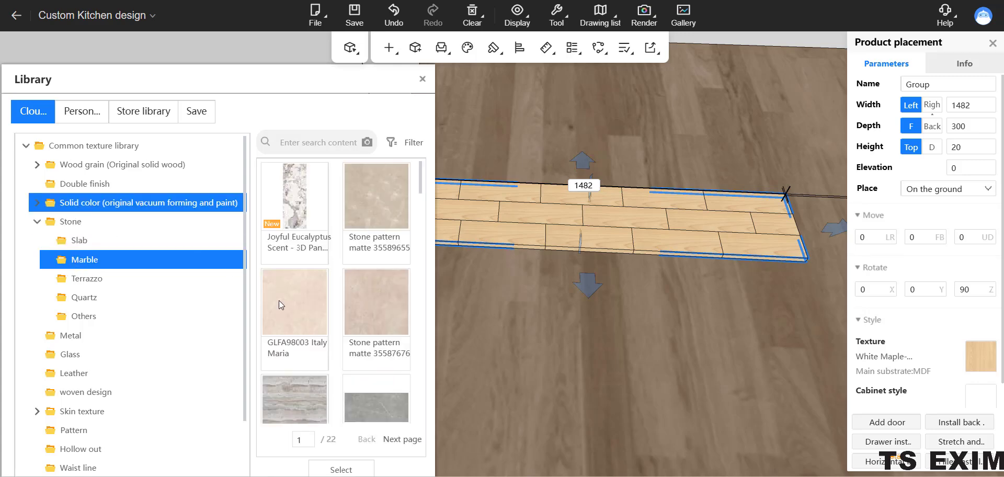
scroll(362, 319, "down", 2)
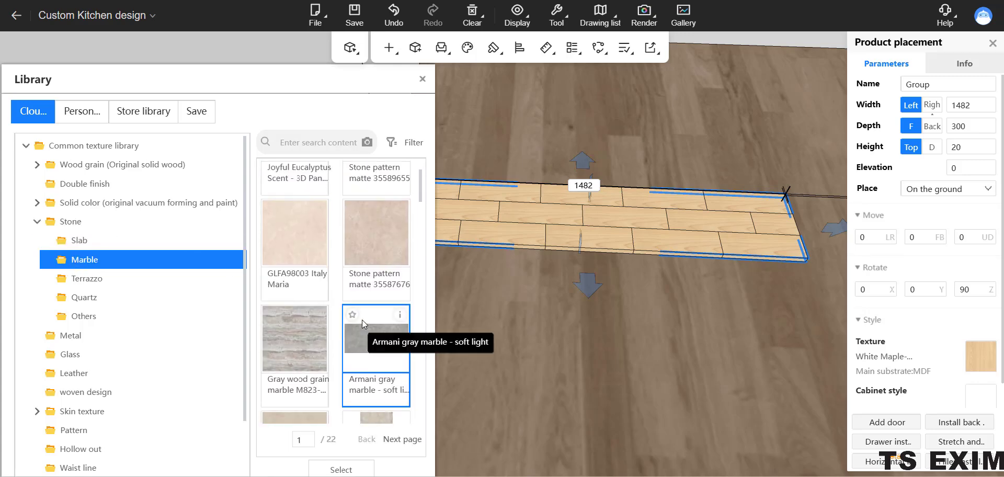
double_click(291, 353)
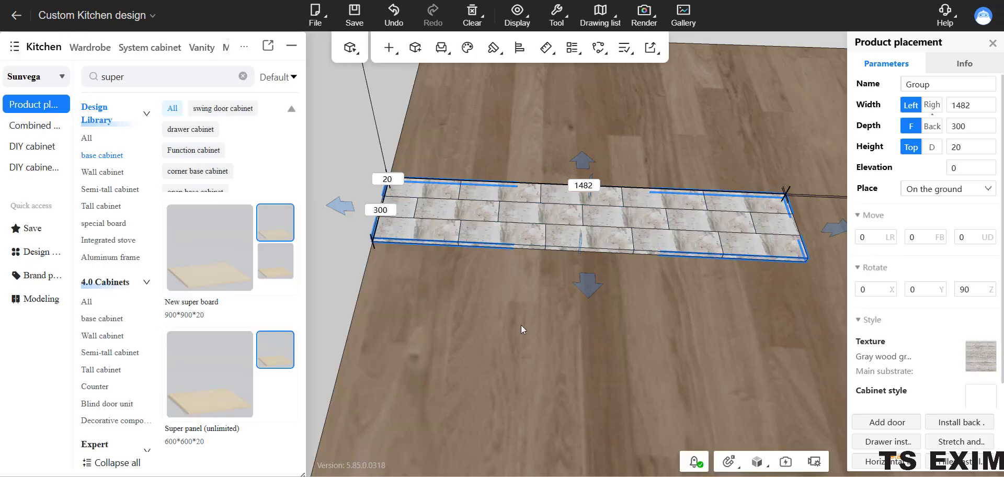
Step: Move the tile group right with three-axis movement until its short edge meets the light wood panel
left_click_drag(521, 325, 485, 342)
left_click(516, 325)
left_click(558, 273)
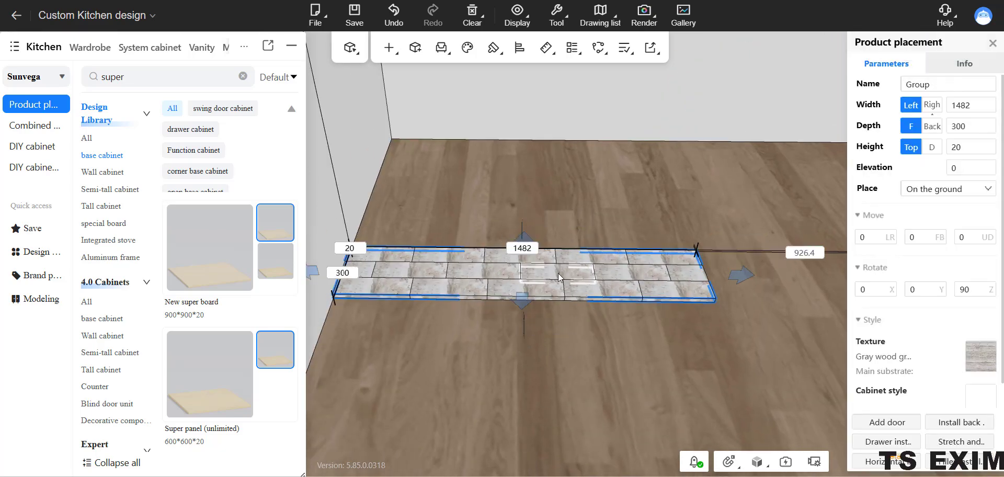
left_click(557, 272)
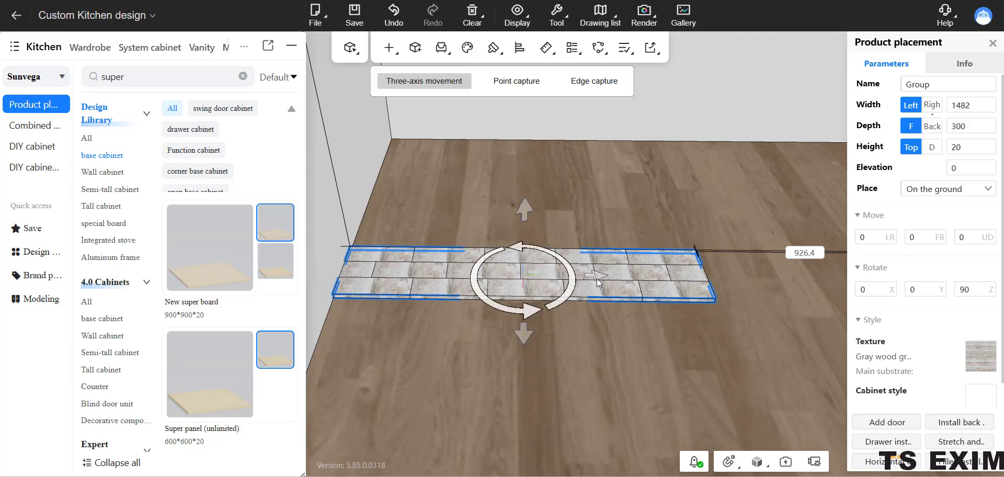
left_click_drag(677, 274, 765, 269)
left_click_drag(606, 325, 633, 334)
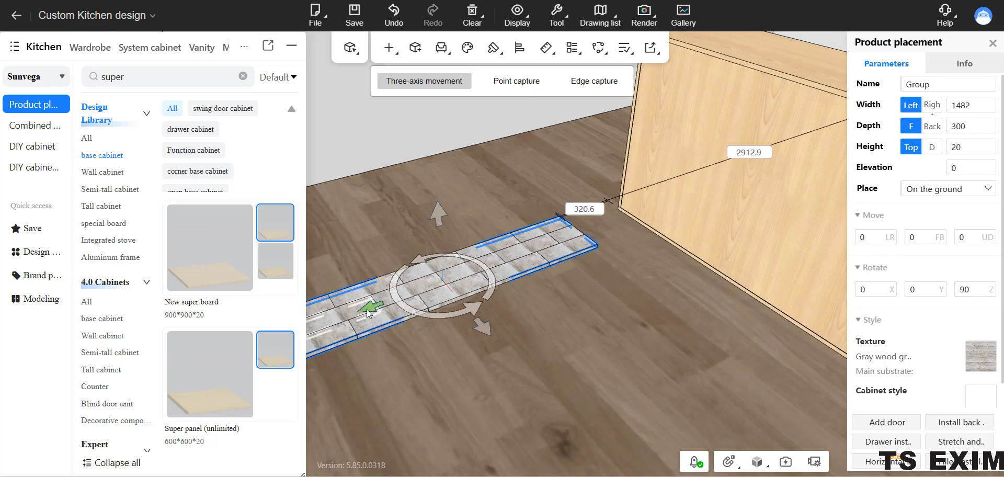
left_click_drag(369, 313, 438, 289)
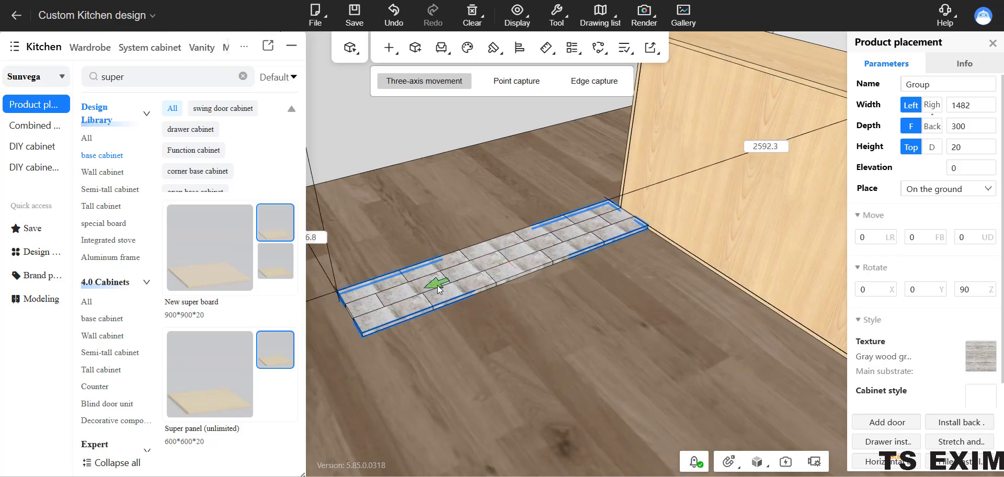
Step: Rotate the tile group to 84° about X so it stands upright, and raise it to elevation 423.73
left_click_drag(483, 353, 500, 350)
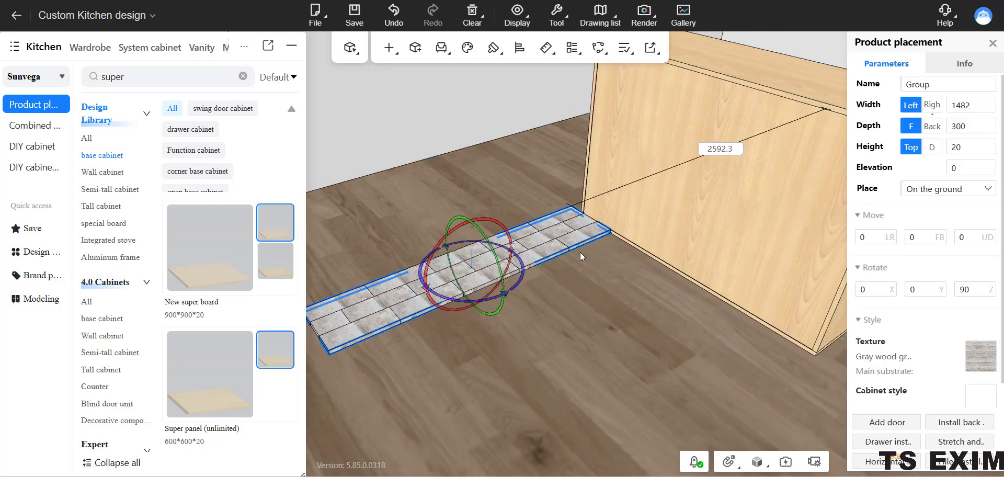
left_click_drag(466, 219, 548, 310)
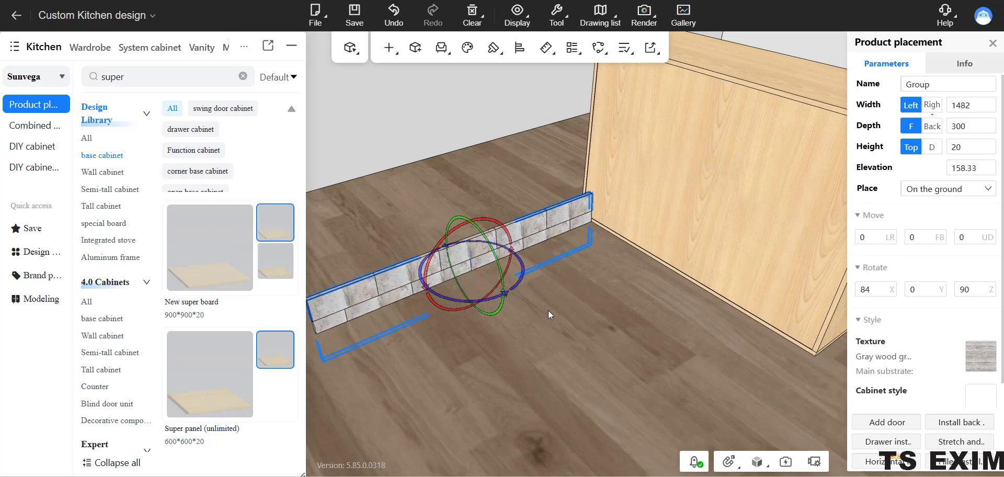
left_click(529, 214)
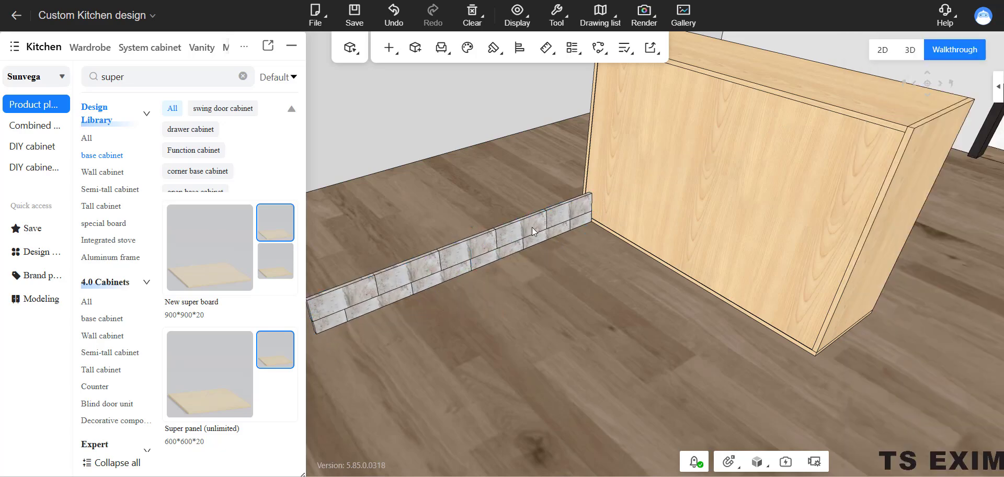
left_click(532, 226)
left_click_drag(466, 175, 480, 137)
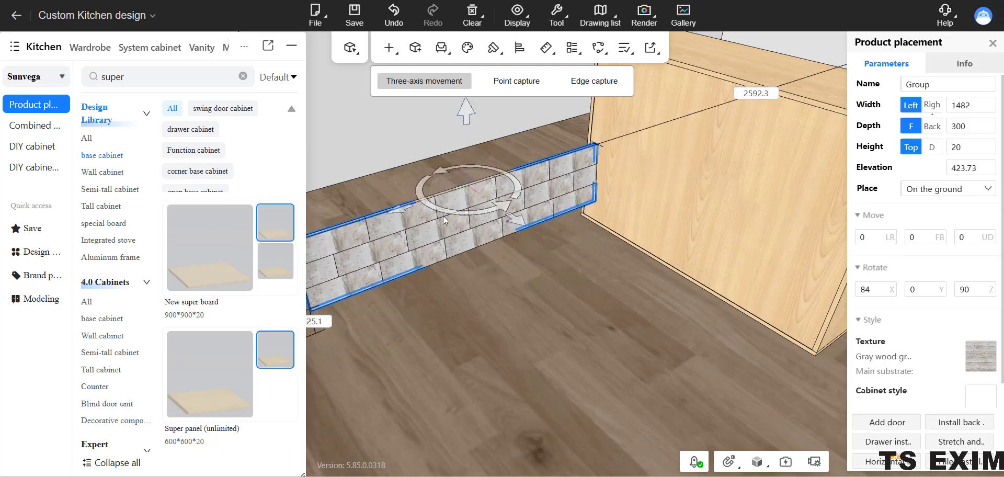
Step: Rotate the tile group to 0° about Z, parallel to the cabinet's wood panel, and shift it sideways in front of the panel
left_click_drag(444, 213, 610, 100)
left_click_drag(582, 378, 576, 218)
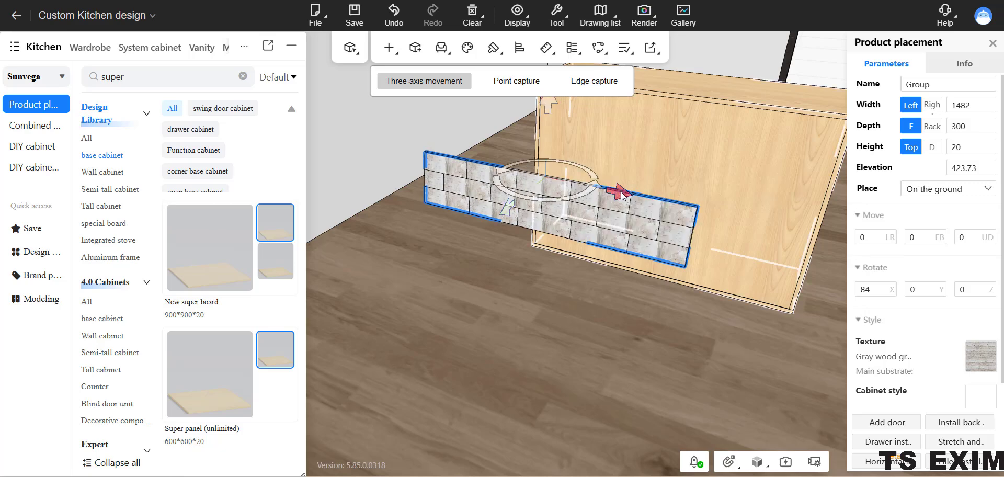
left_click_drag(622, 196, 730, 215)
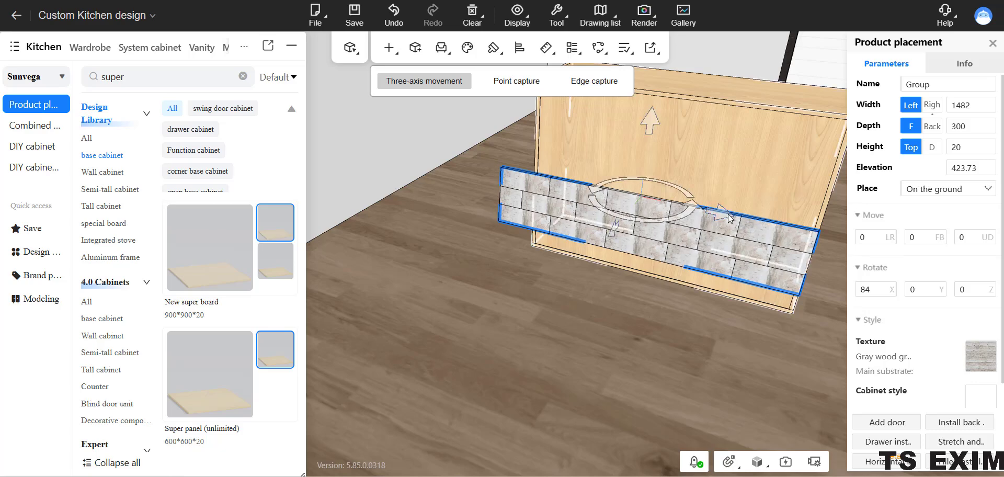
Step: Try to shorten the tile group from both ends to a width of 1132 to fit the cabinet
left_click(534, 222)
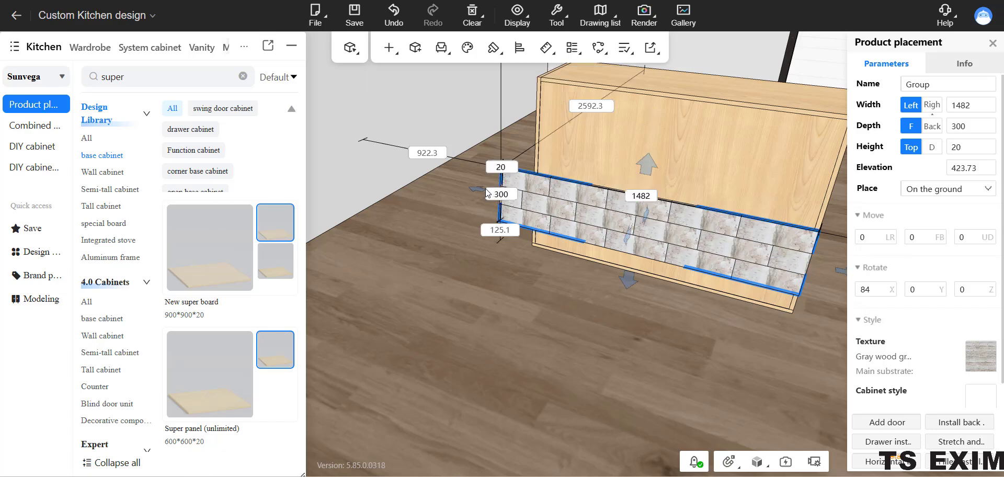
left_click_drag(478, 195, 554, 197)
right_click_drag(593, 323, 661, 320)
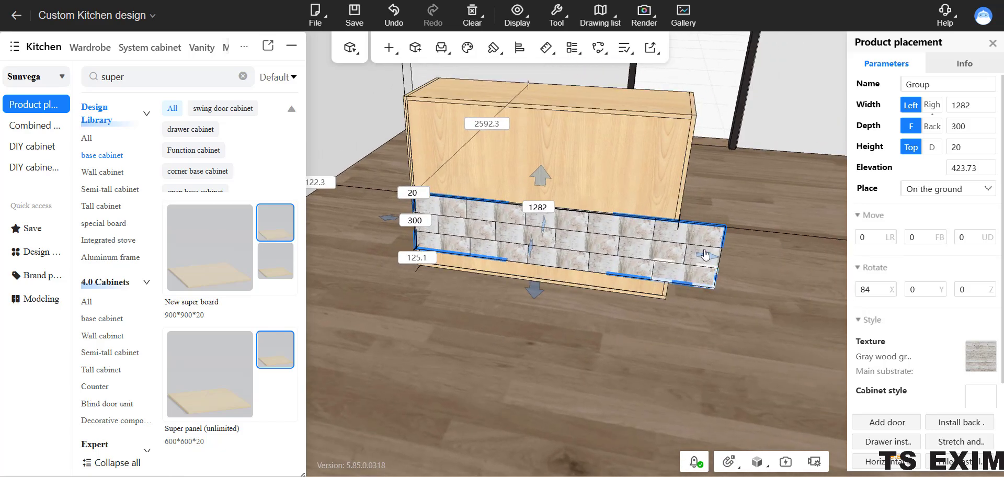
left_click_drag(706, 261, 635, 262)
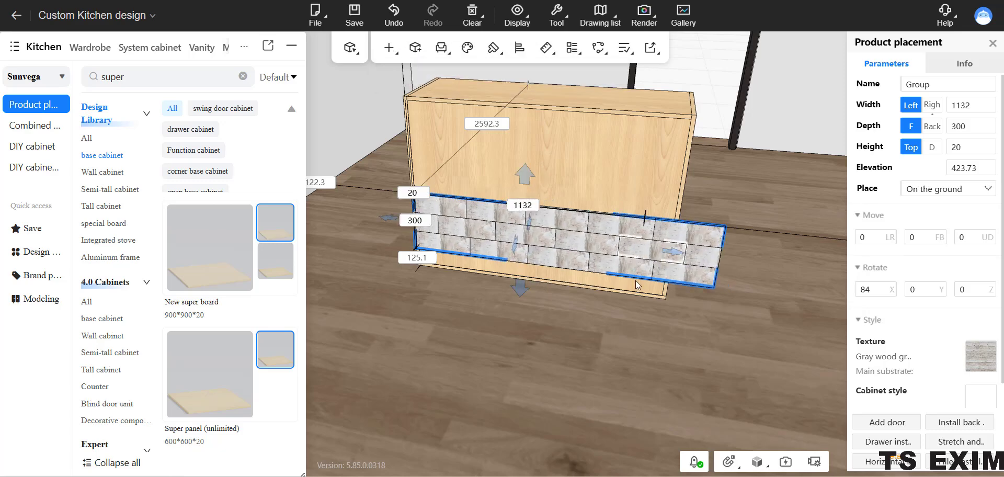
left_click(641, 375)
left_click(634, 261)
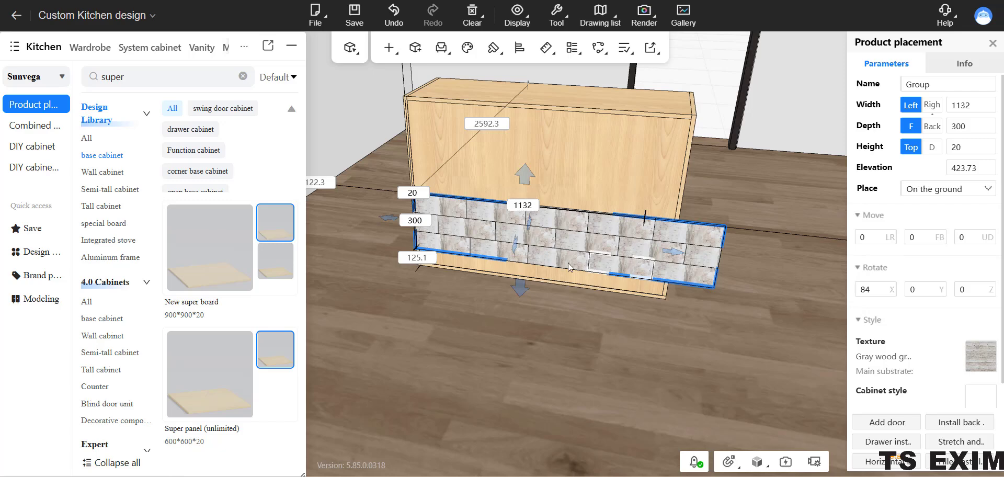
Step: Try lowering the tile group to elevation 298.59 with three-axis movement
left_click(551, 265)
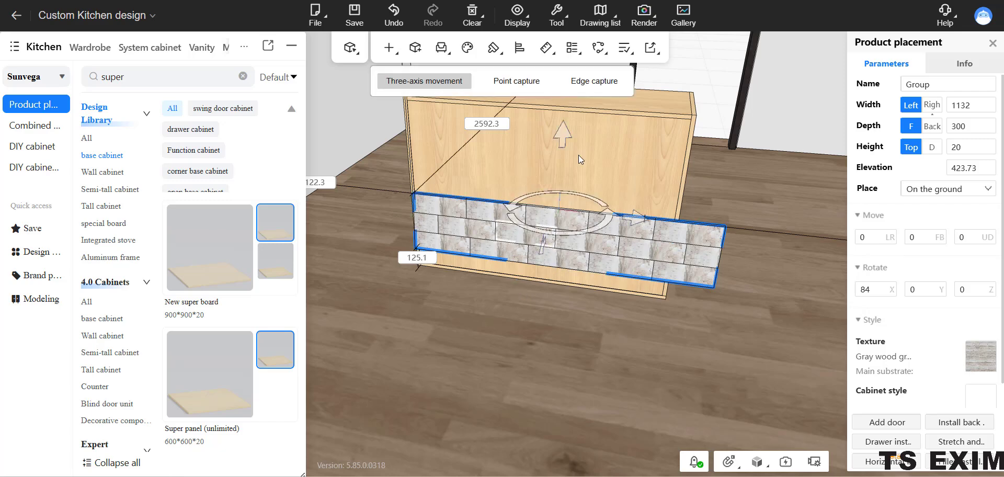
left_click_drag(561, 129, 560, 162)
left_click(553, 319)
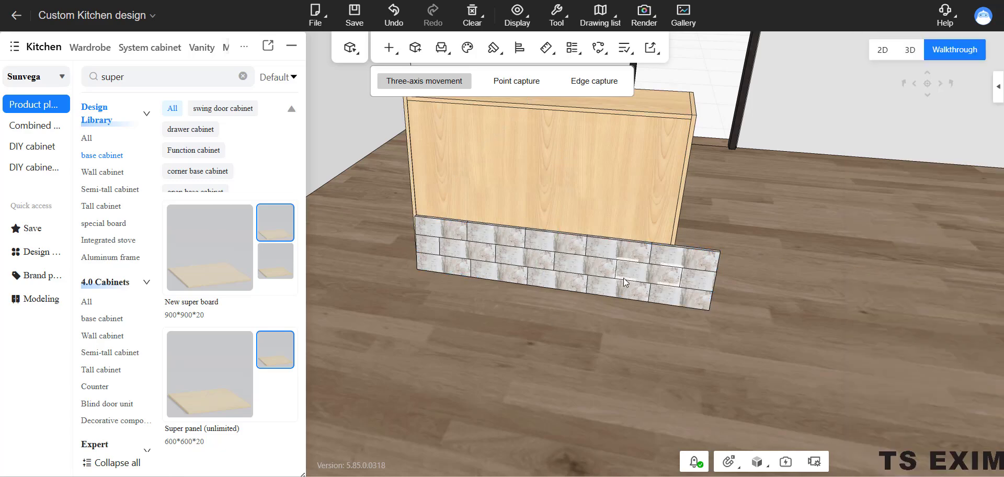
Step: Try to copy the tile group toward Top with distance 0 and quantity 2
left_click(624, 278)
key("ctrl+c")
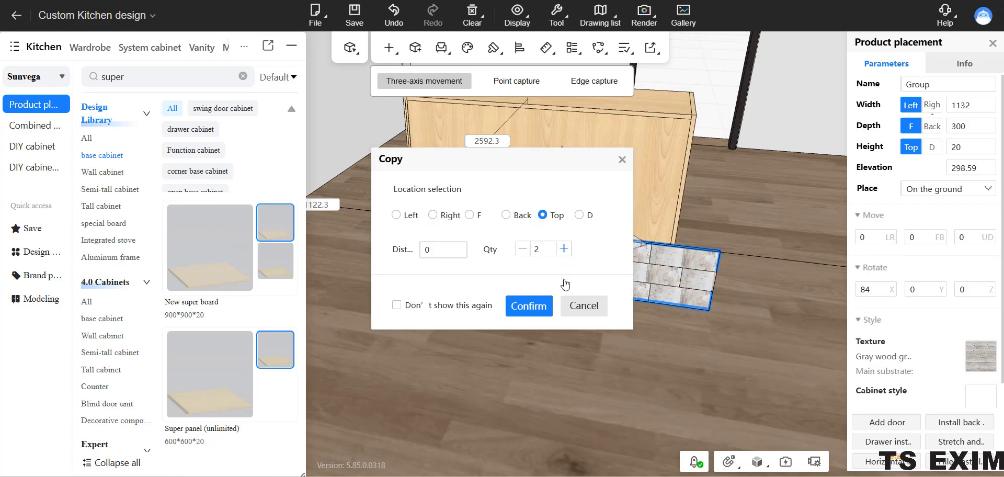
left_click(564, 249)
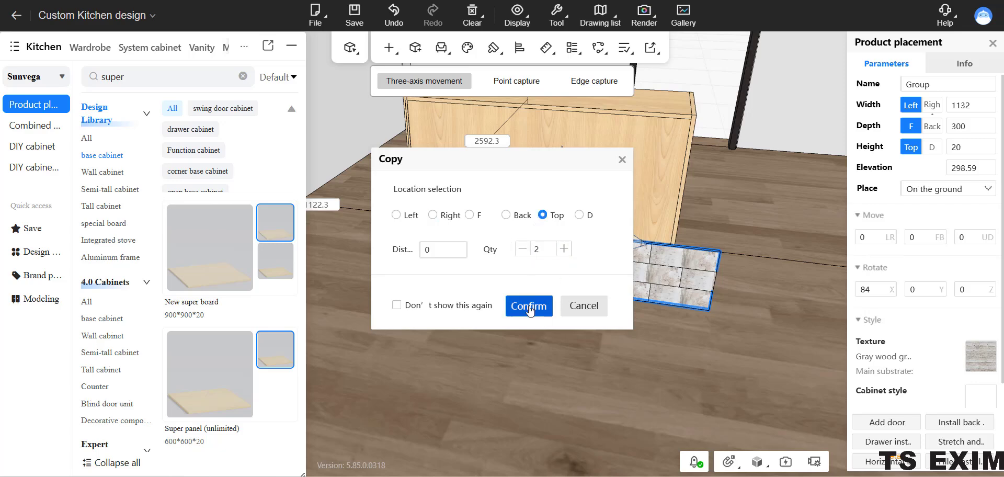
left_click(529, 306)
Step: Undo the copy, lowering and width changes of the tile group, and select the group again
key("ctrl+z")
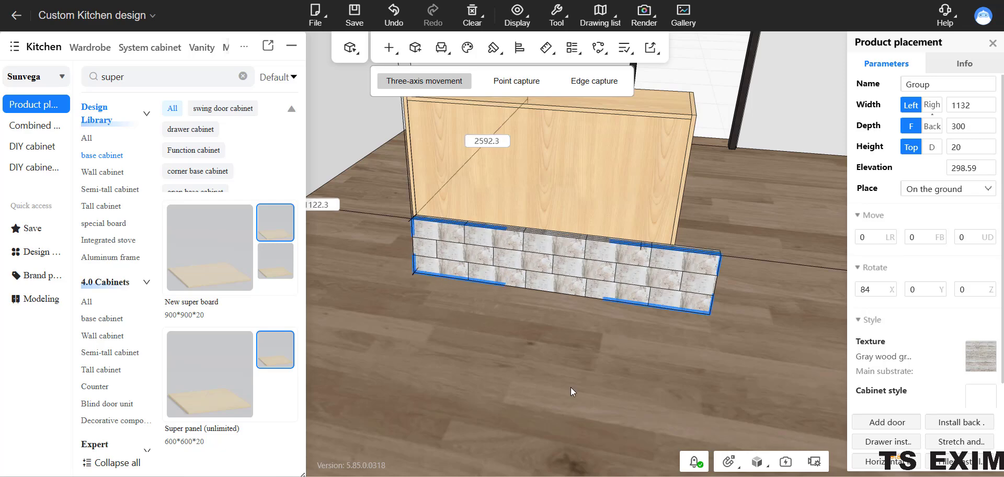
key("ctrl+z")
left_click(597, 277)
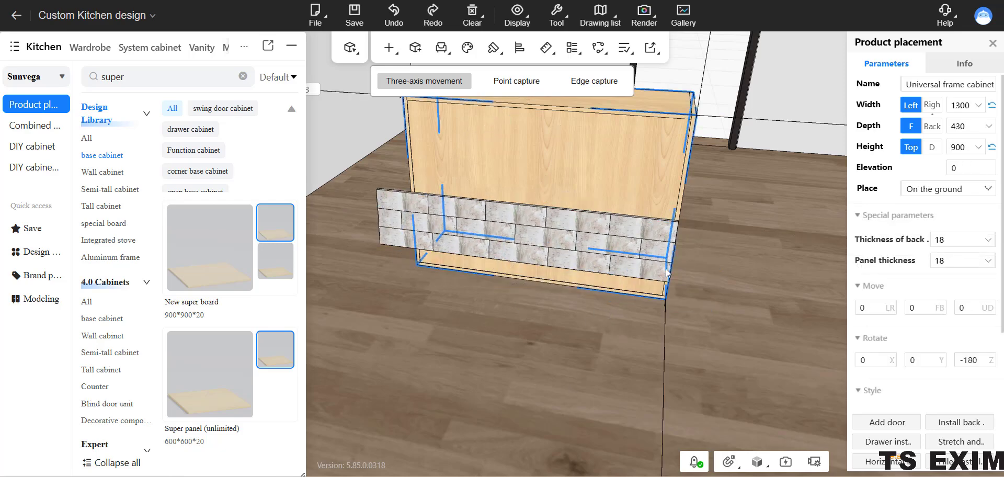
left_click(622, 241)
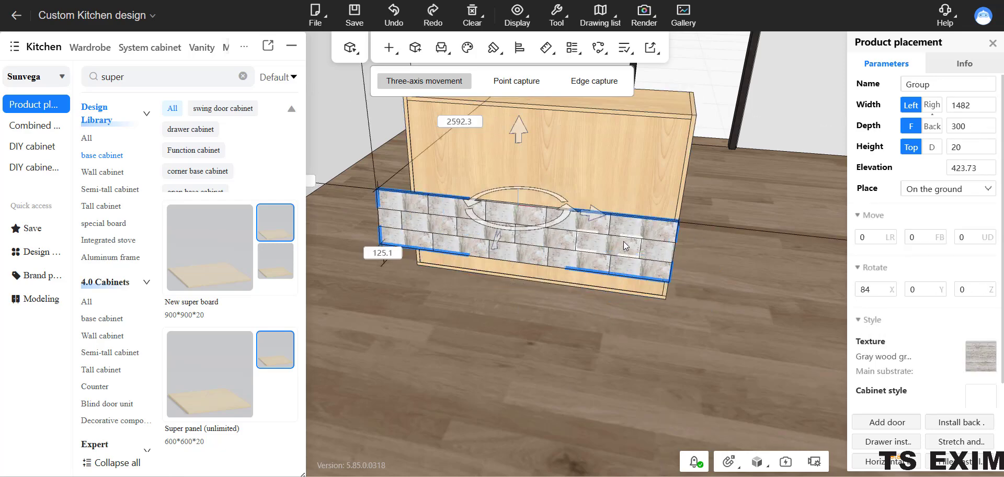
Step: Try to copy the tile group three times toward Back with distance 0, and undo the copies
left_click(960, 110)
left_click(961, 129)
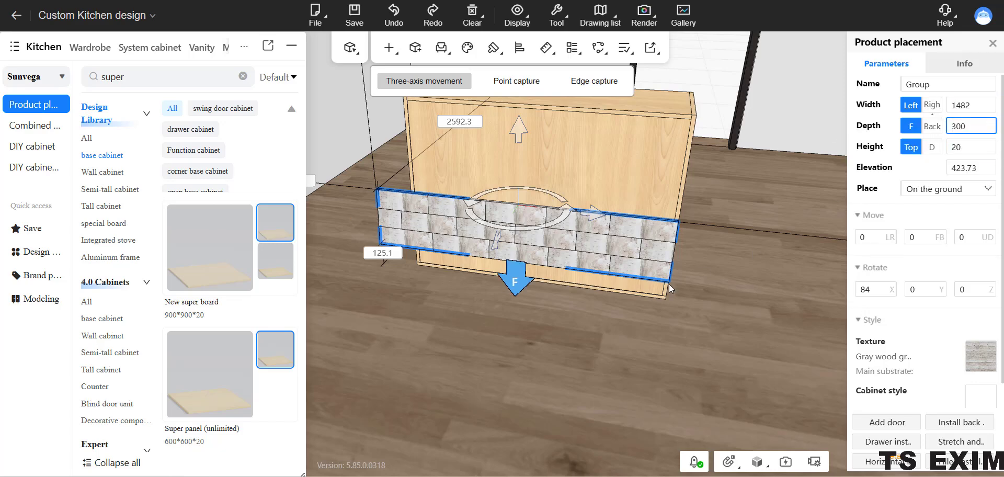
left_click(591, 265)
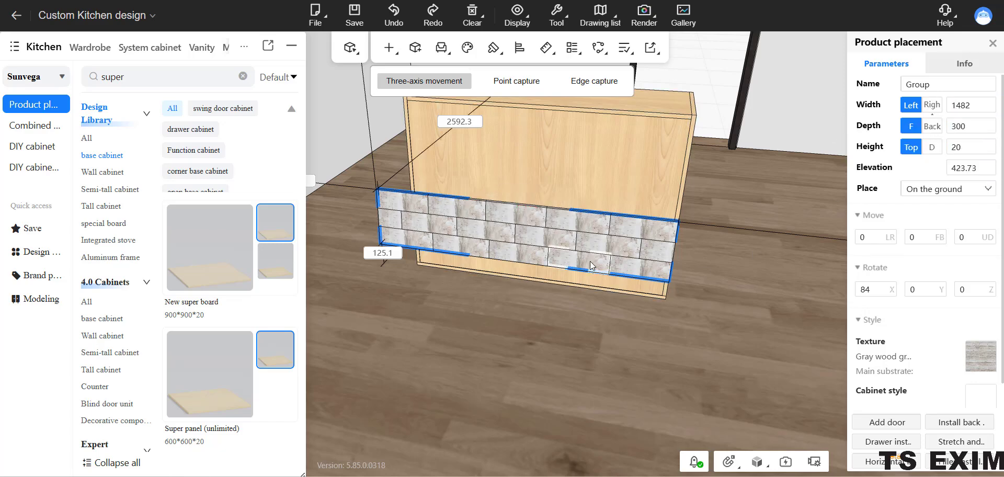
key("ctrl+c")
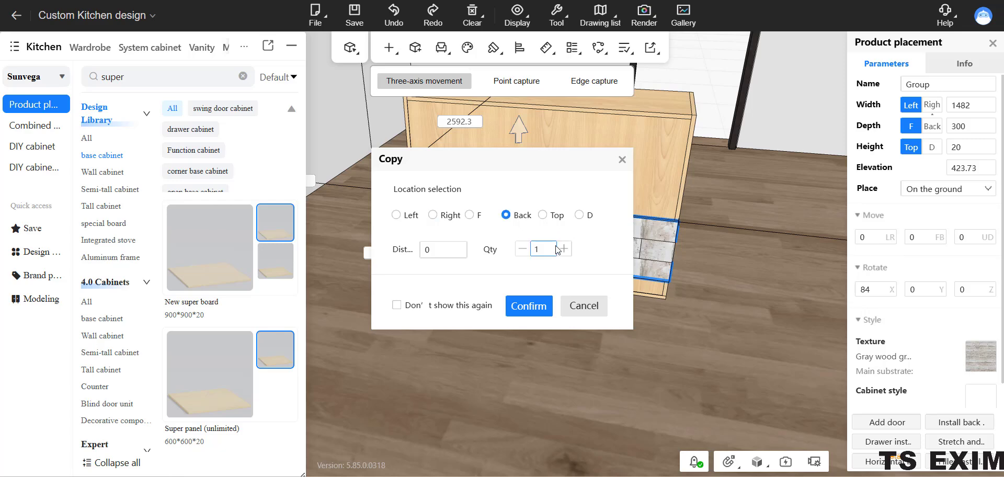
left_click(539, 309)
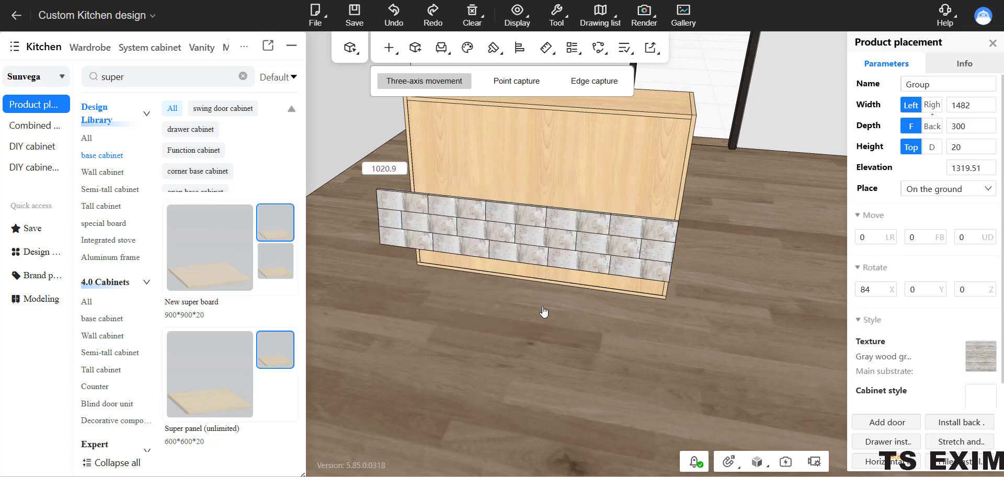
scroll(542, 312, "up", 4)
left_click_drag(574, 360, 557, 311)
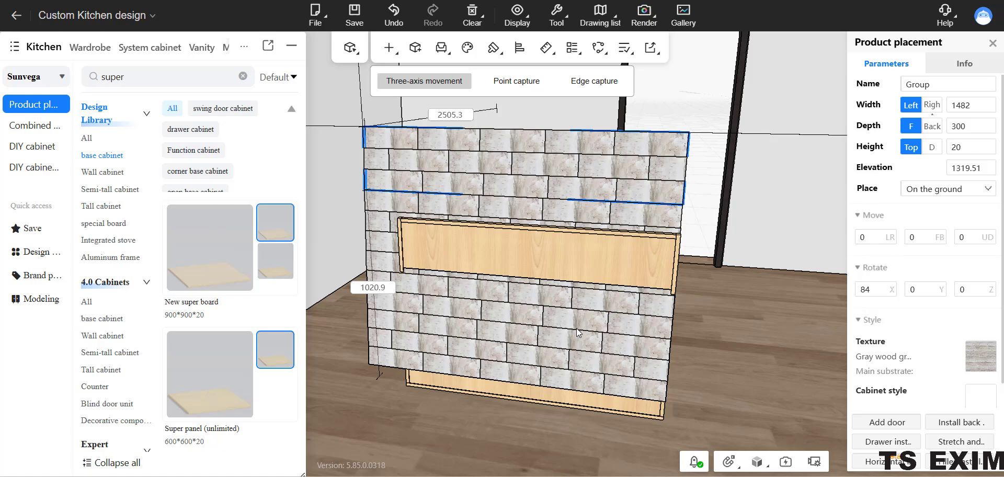
left_click(693, 275)
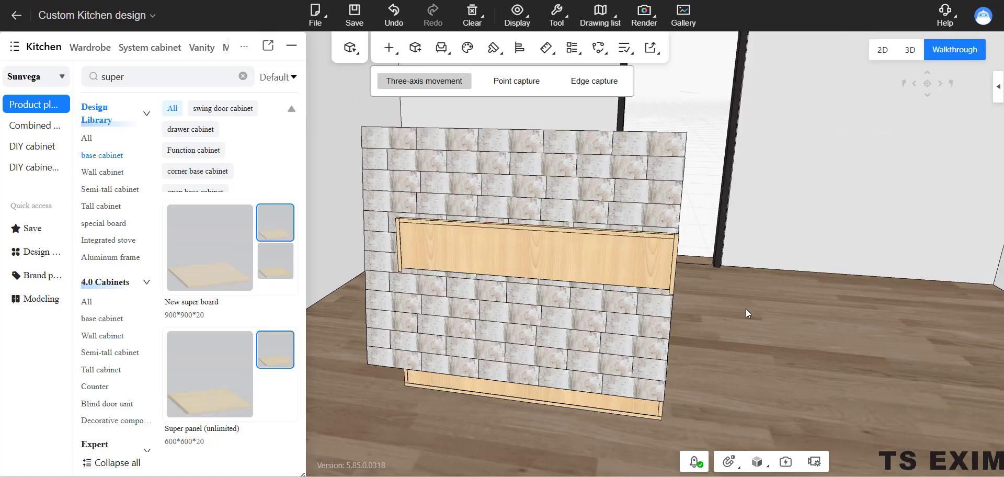
key("ctrl+z")
key("ctrl+z")
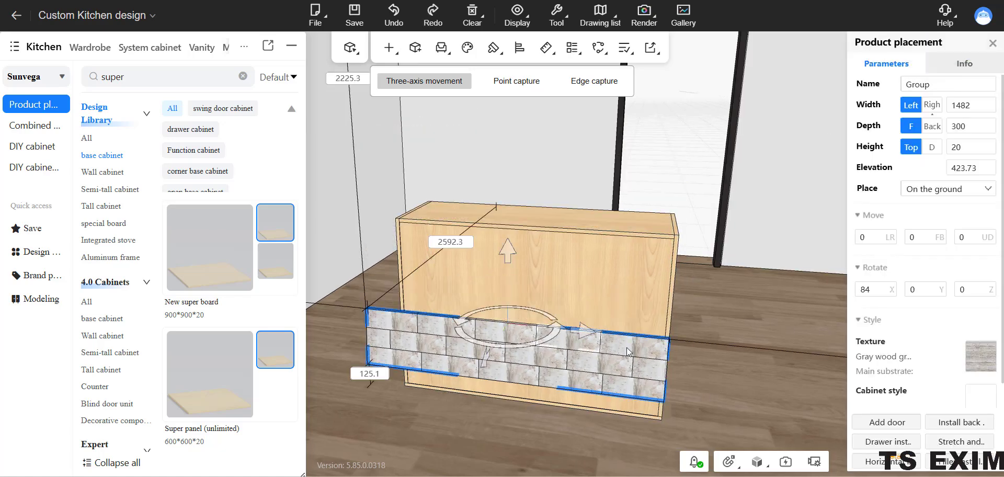
Step: Copy the tile group twice toward Back with distance 0 so the staggered rows stack up the cabinet
left_click_drag(676, 297, 591, 349)
right_click_drag(406, 374, 272, 314)
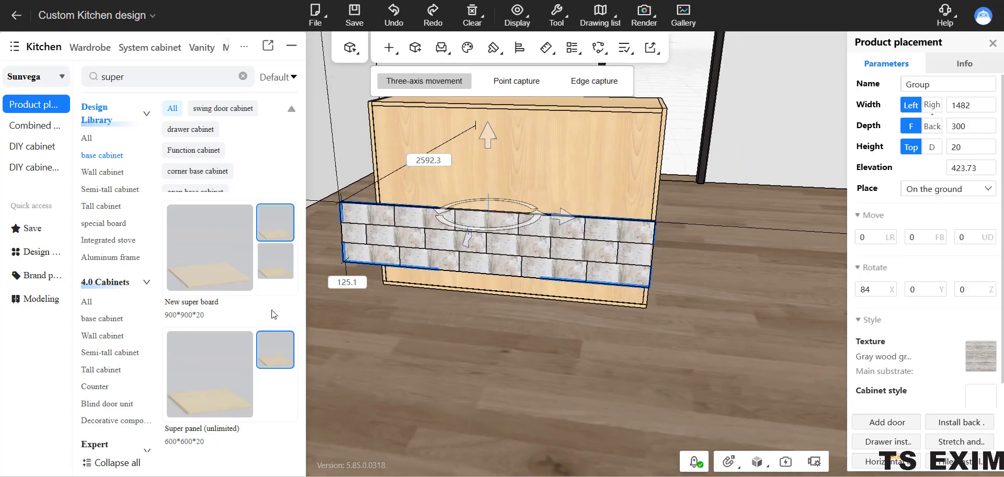
scroll(507, 372, "up", 3)
left_click(619, 363)
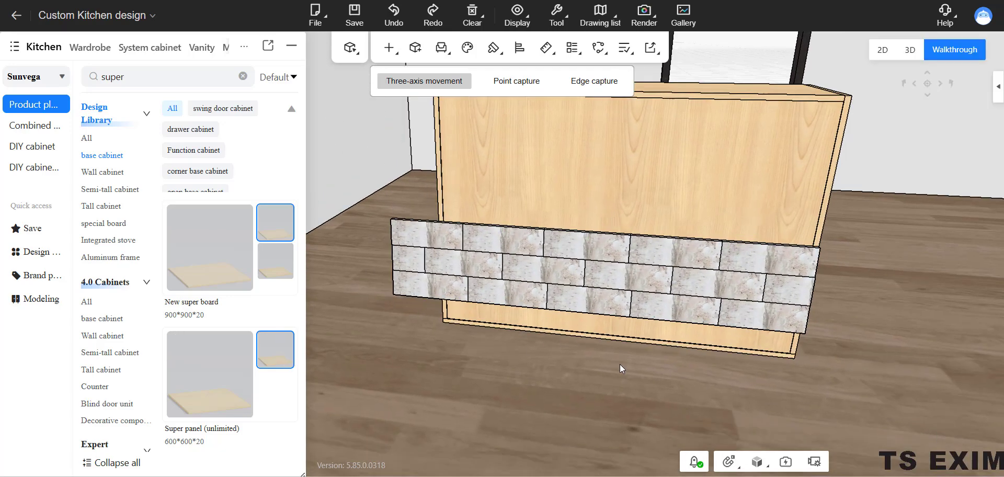
scroll(612, 368, "up", 2)
left_click(534, 221)
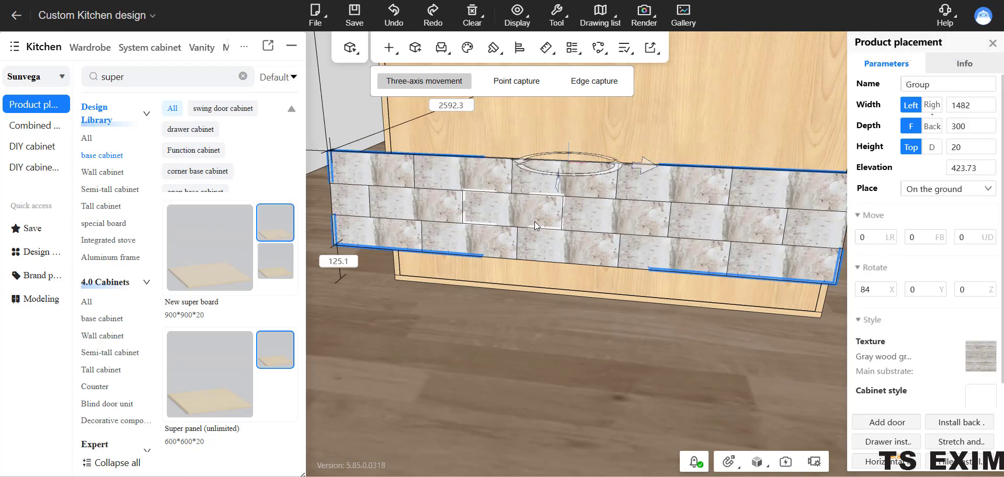
key("ctrl+c")
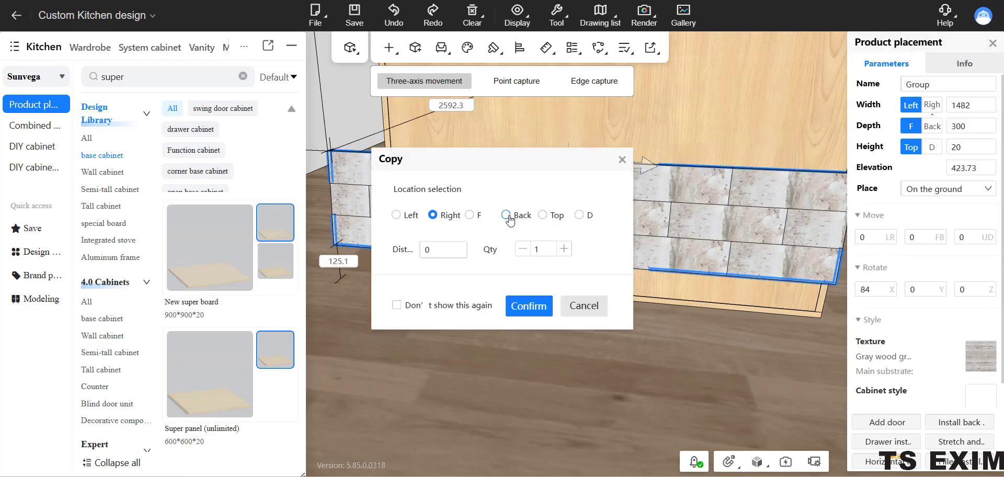
left_click(538, 312)
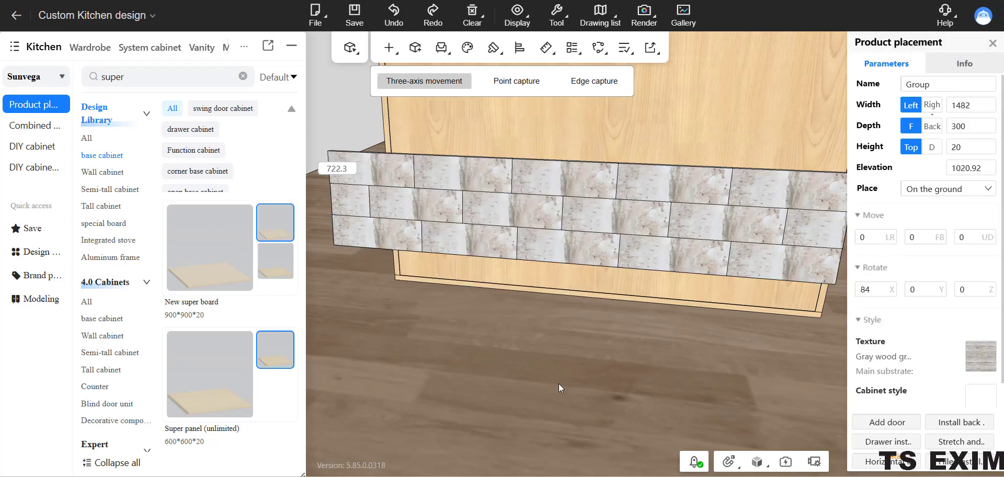
scroll(585, 303, "down", 3)
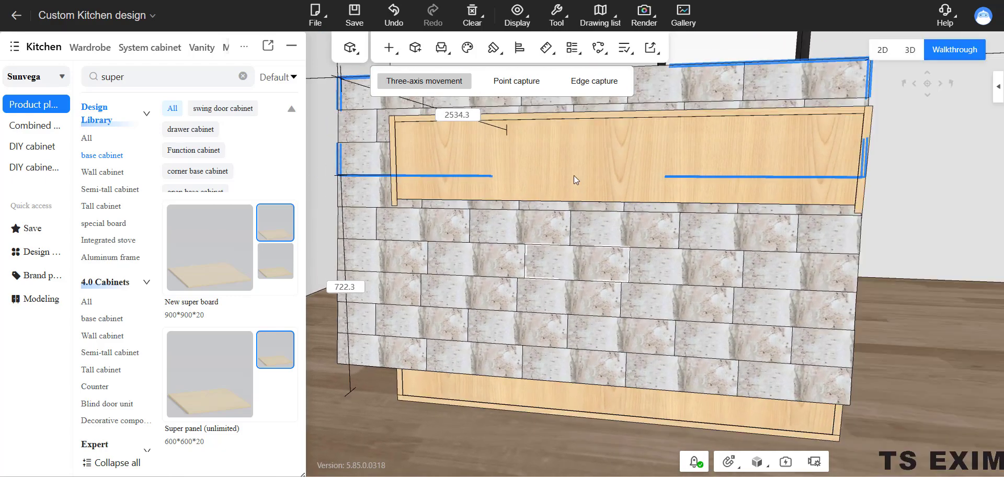
Step: Move the universal frame cabinet back behind the stacked tiles so they cover its front panel
left_click(572, 175)
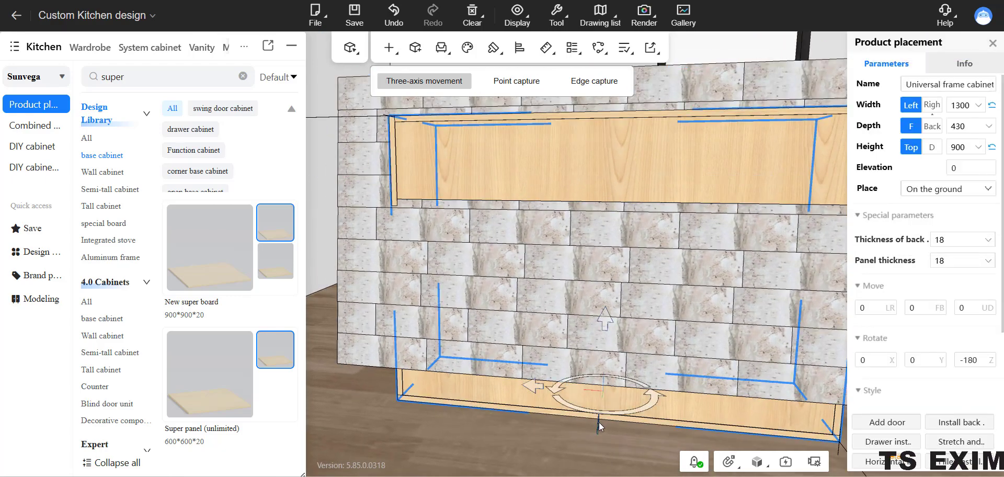
left_click_drag(598, 422, 603, 416)
left_click(517, 451)
scroll(516, 449, "down", 2)
left_click_drag(527, 415, 527, 390)
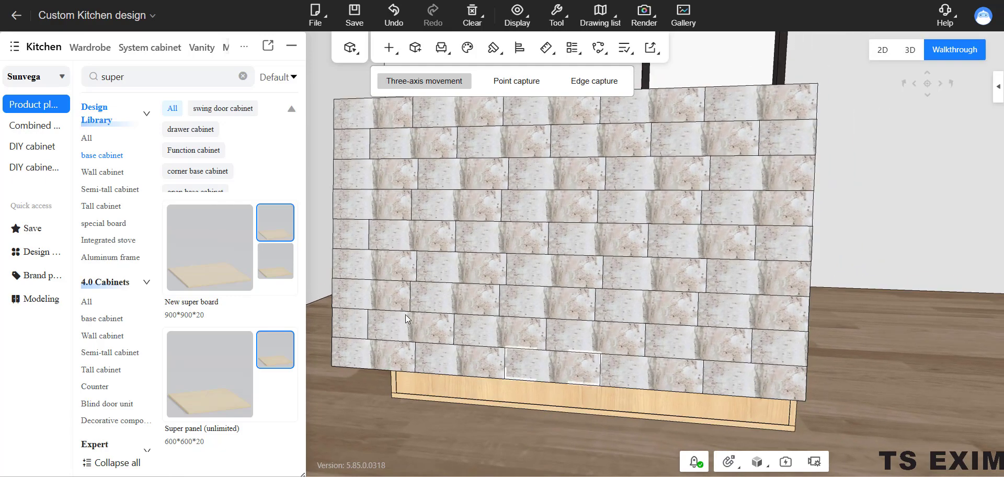
left_click_drag(532, 227, 531, 223)
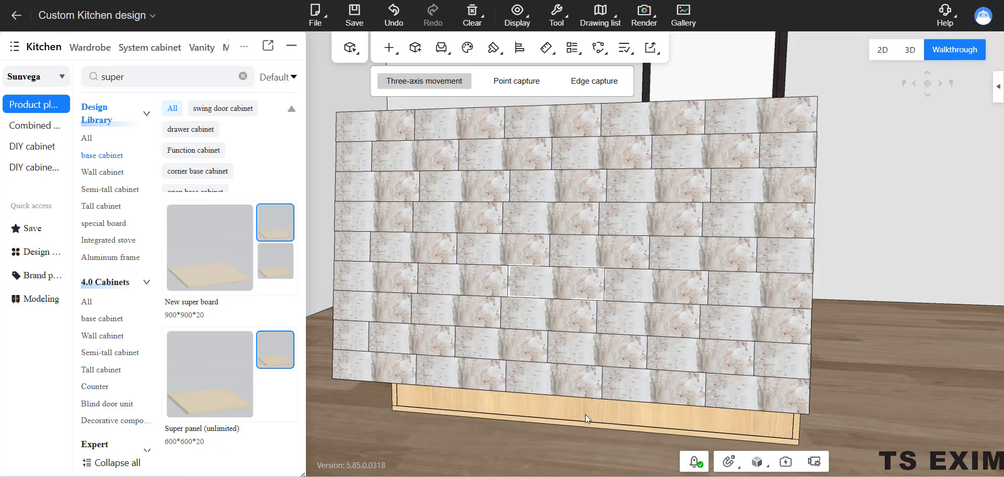
Step: Open another application window over the kitchen design
left_click(575, 476)
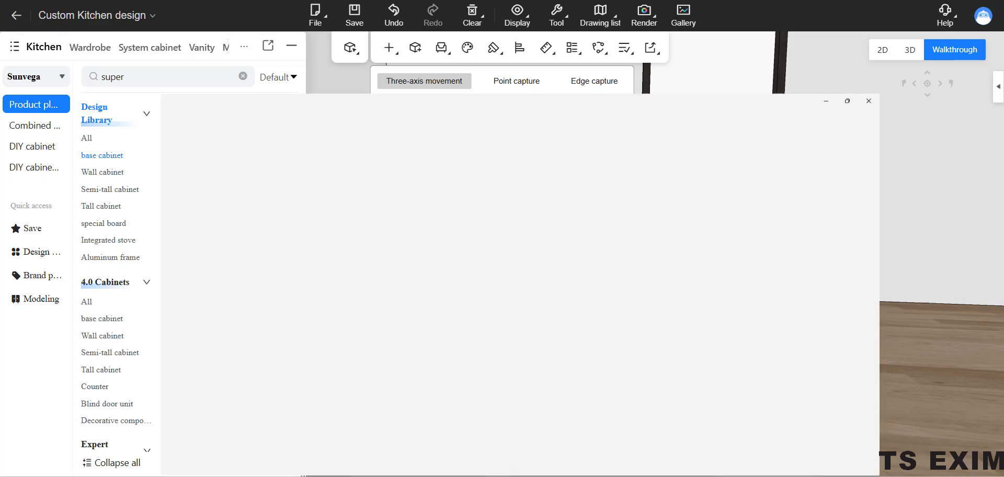